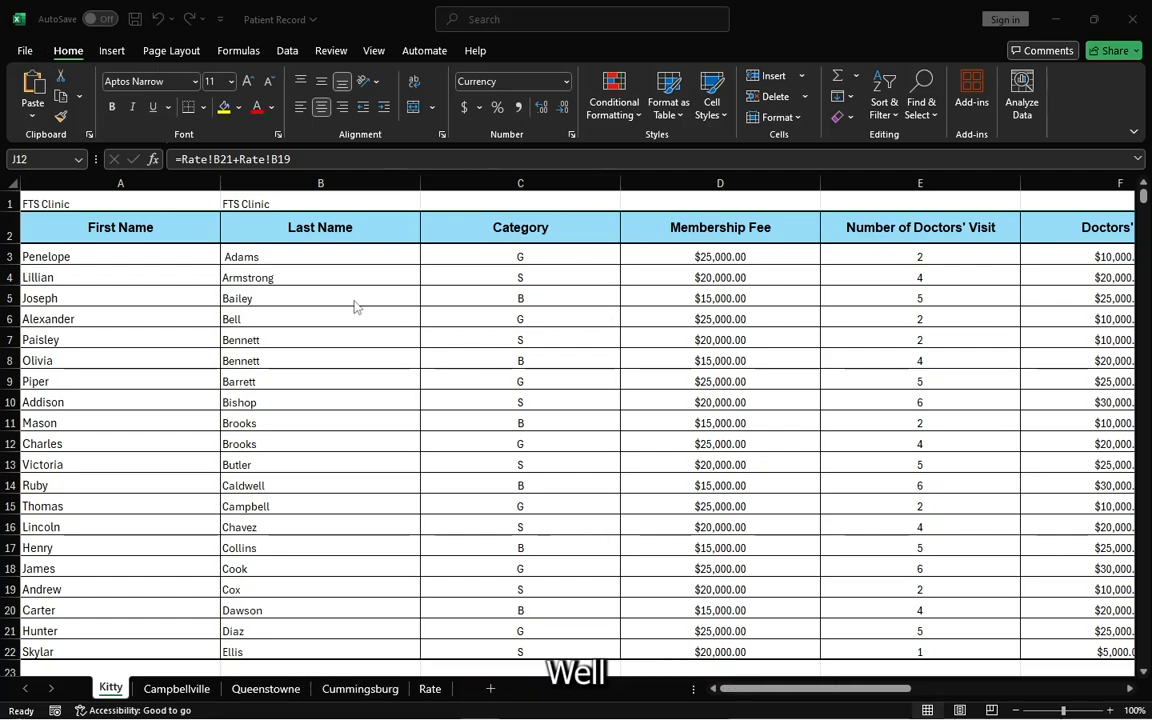
Step: Switch to the SBA_2025 Word document and read the three tables required under Database Management
{"action": "key", "text": "alt+Tab"}
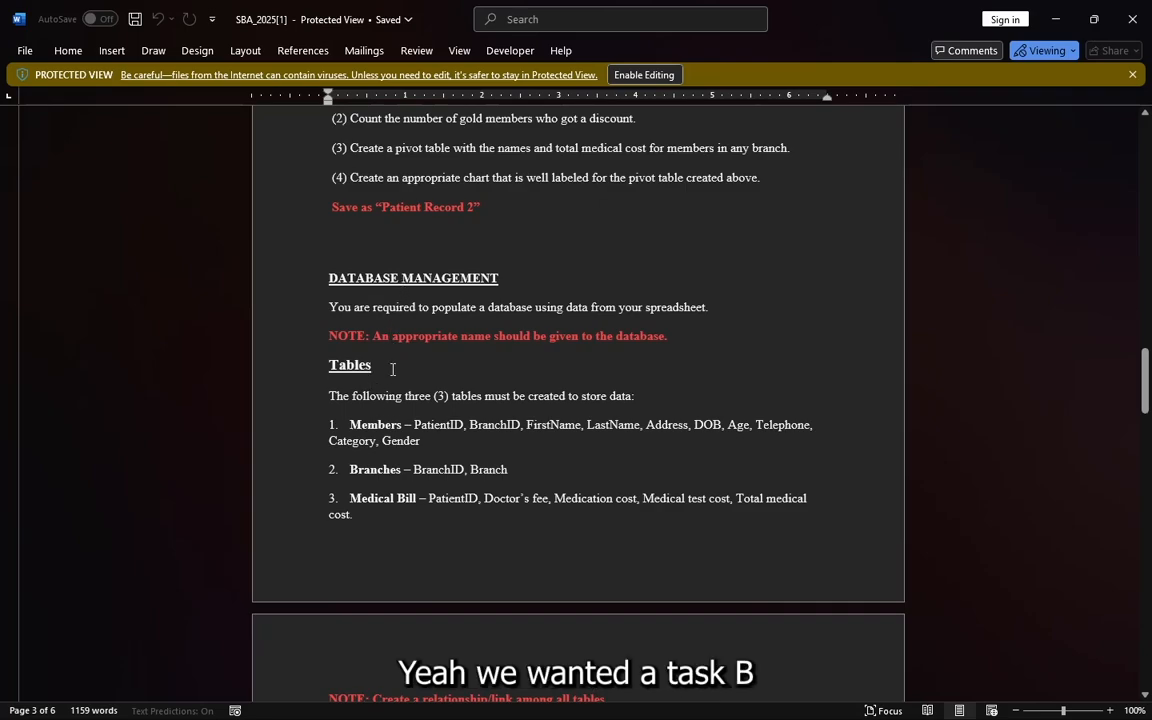
{"action": "scroll", "coordinate": [388, 362], "scroll_direction": "down", "scroll_amount": 1}
{"action": "left_click_drag", "start_coordinate": [339, 357], "coordinate": [633, 359]}
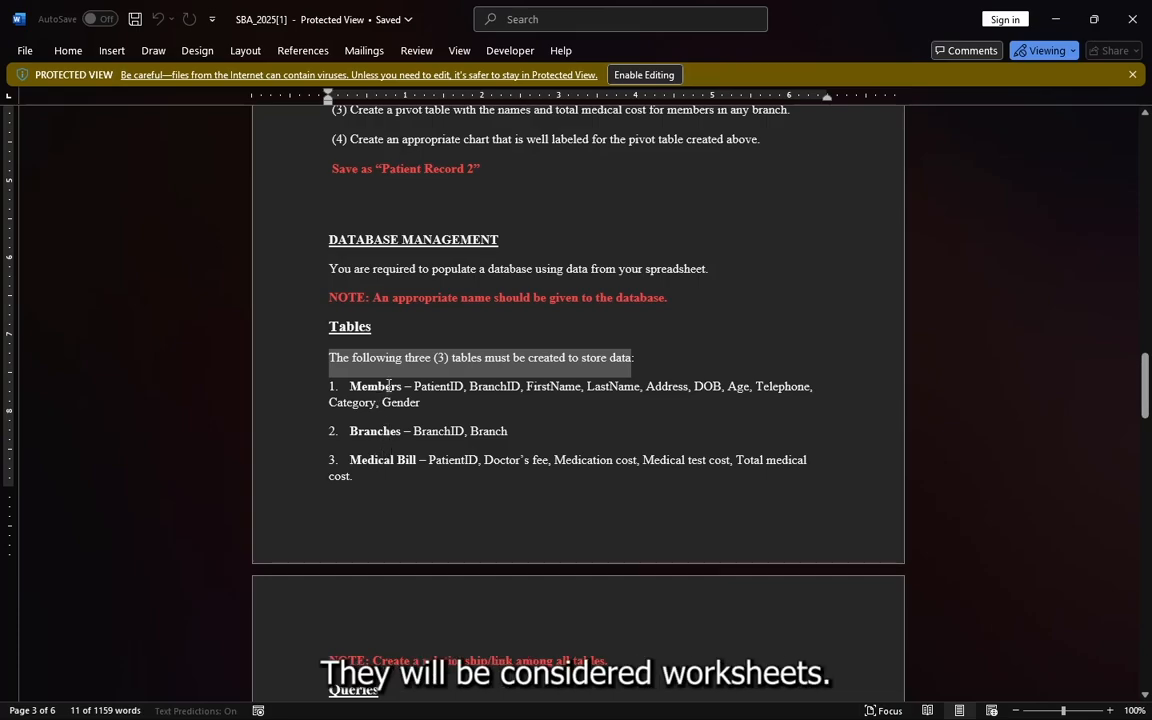
{"action": "left_click", "coordinate": [387, 383]}
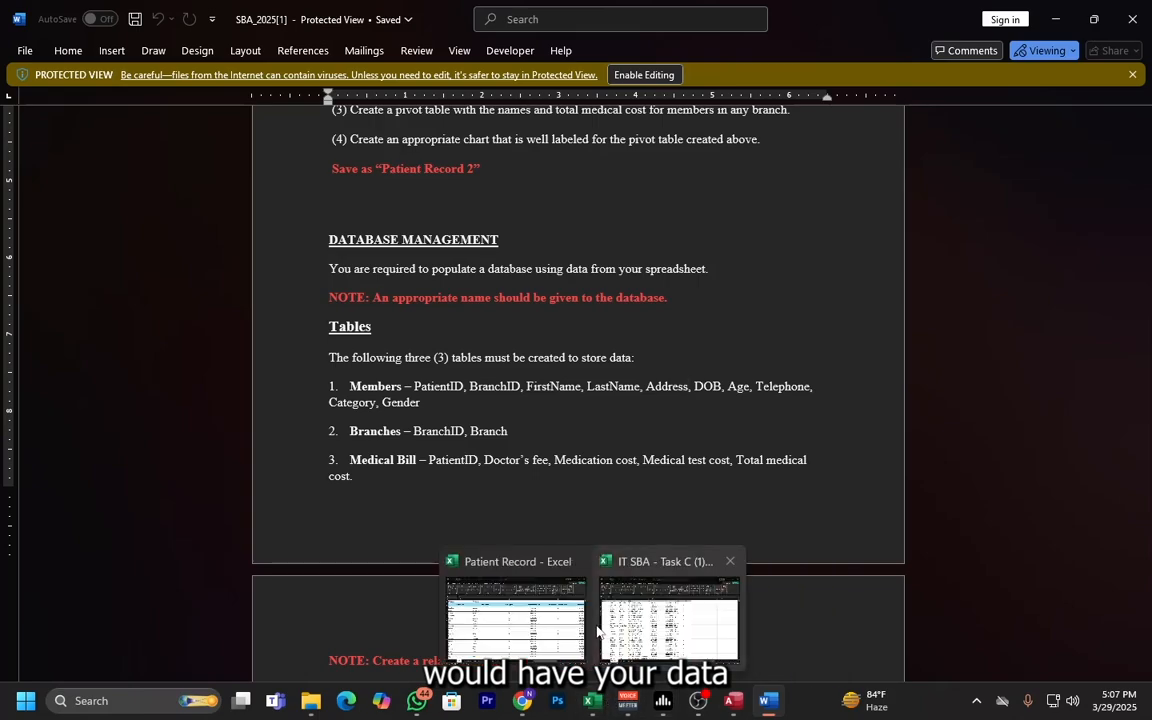
Step: Switch to the Patient Record workbook in Excel and add a blank worksheet
{"action": "left_click", "coordinate": [520, 614]}
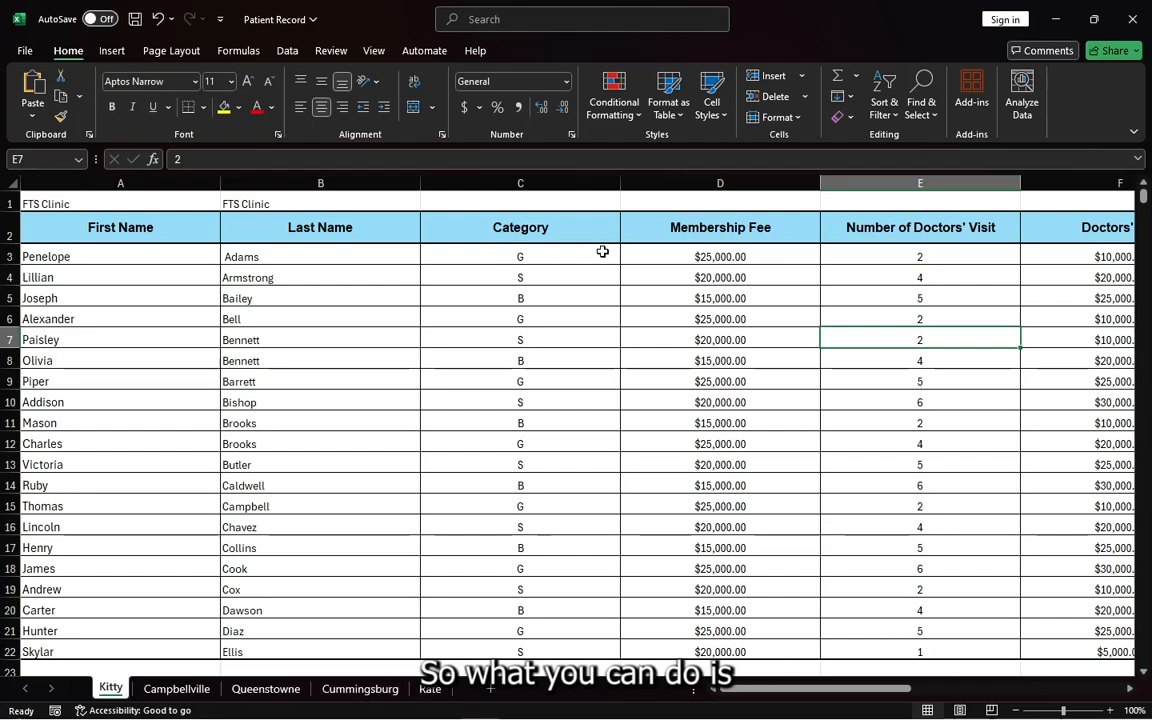
{"action": "left_click", "coordinate": [491, 689]}
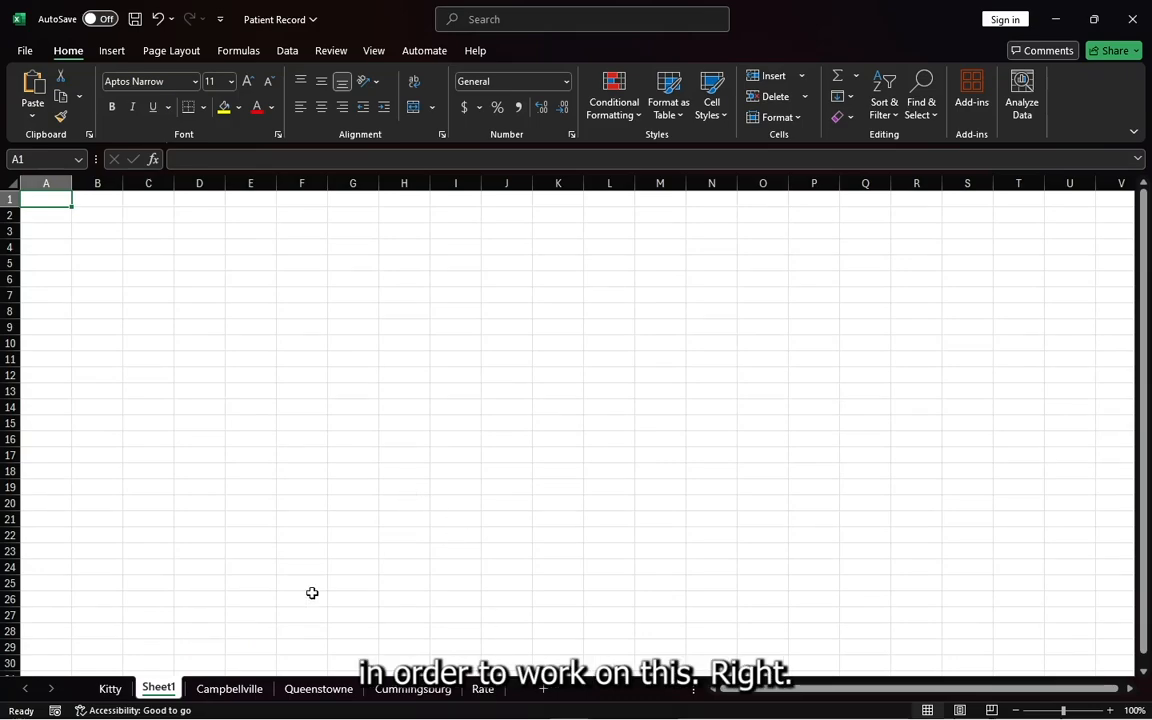
Step: Compare the Members sheet headings in the IT SBA - Task C workbook with the Members fields listed in the Word document
{"action": "mouse_move", "coordinate": [592, 700]}
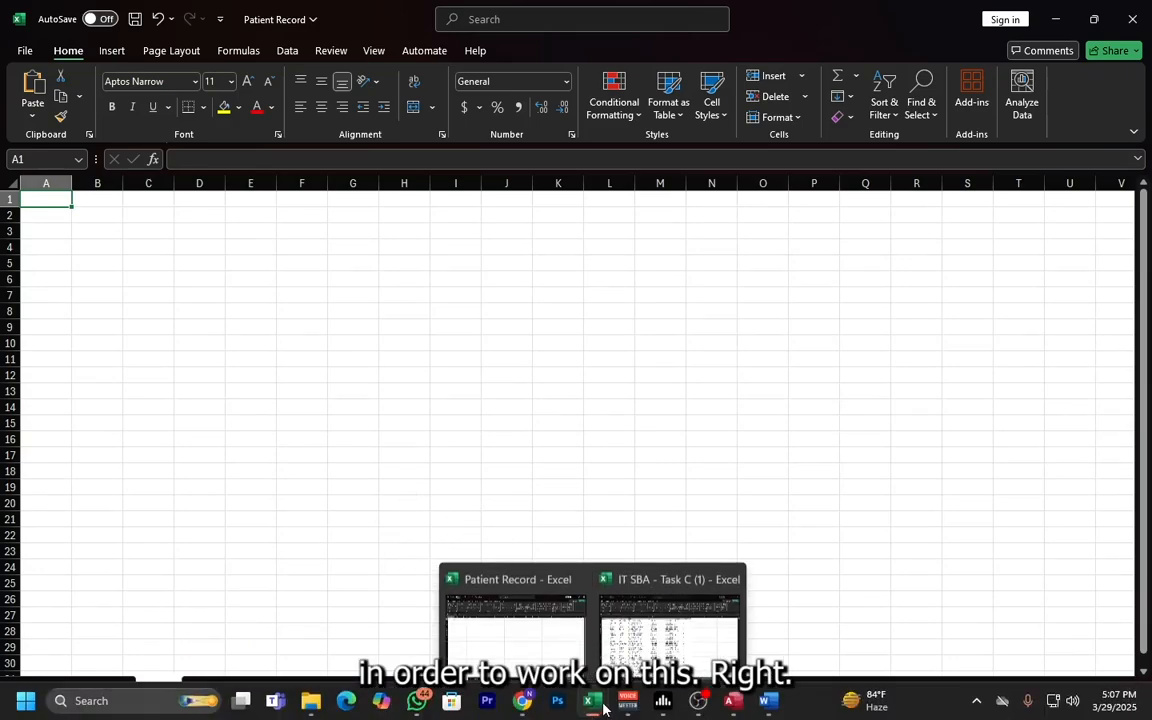
{"action": "left_click", "coordinate": [648, 603]}
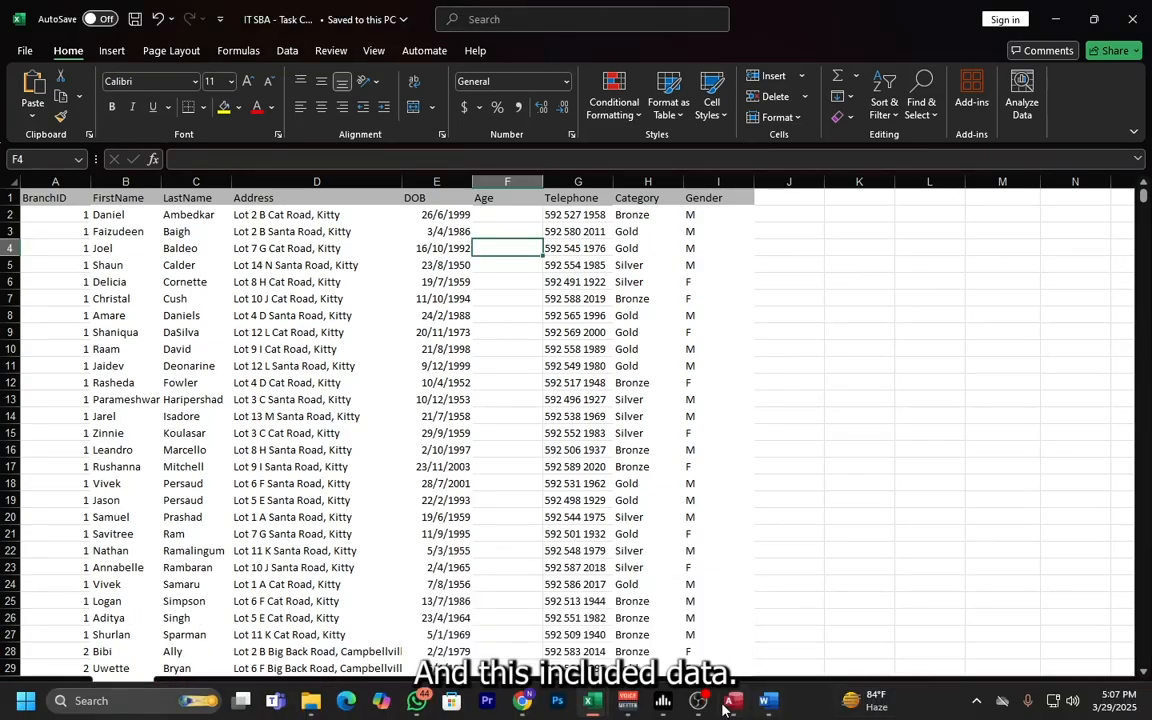
{"action": "left_click", "coordinate": [768, 700]}
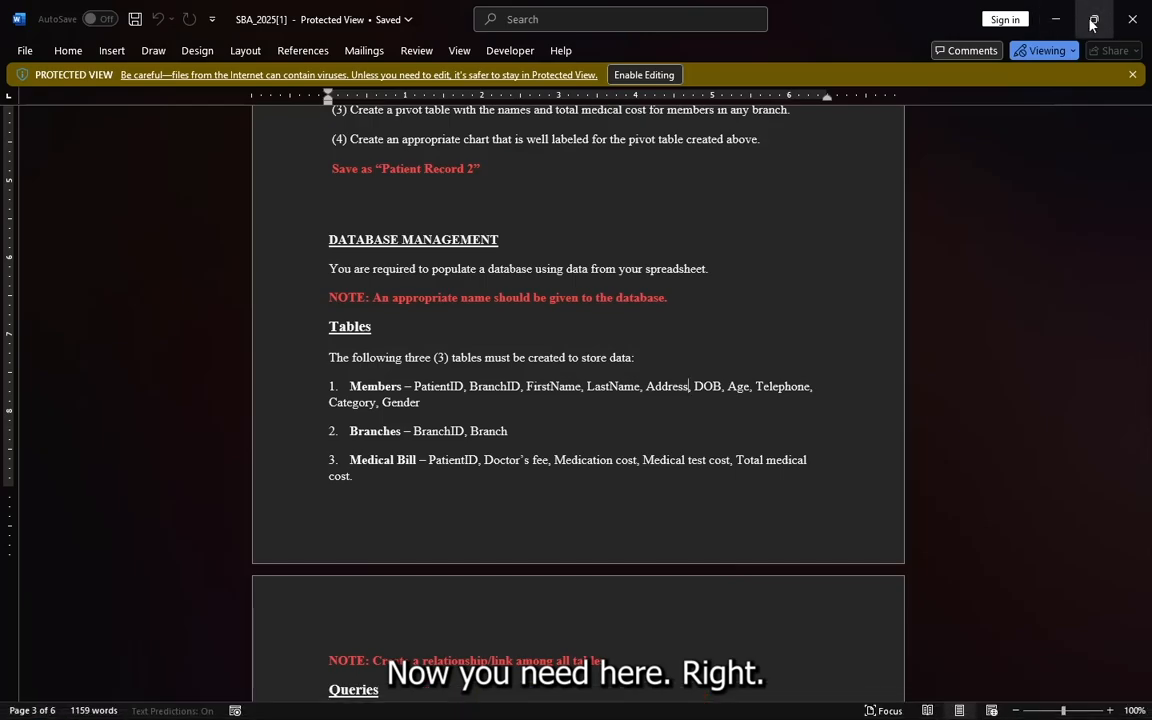
{"action": "left_click", "coordinate": [1093, 19]}
{"action": "left_click_drag", "start_coordinate": [362, 125], "coordinate": [790, 80]}
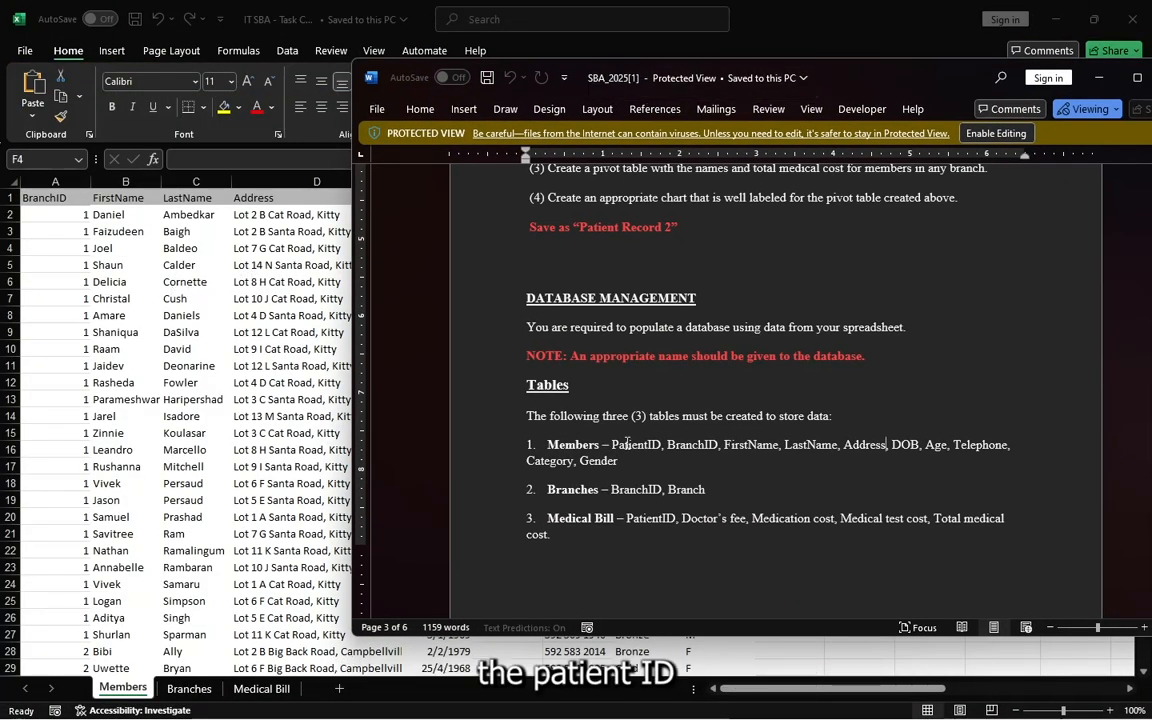
{"action": "left_click", "coordinate": [44, 201]}
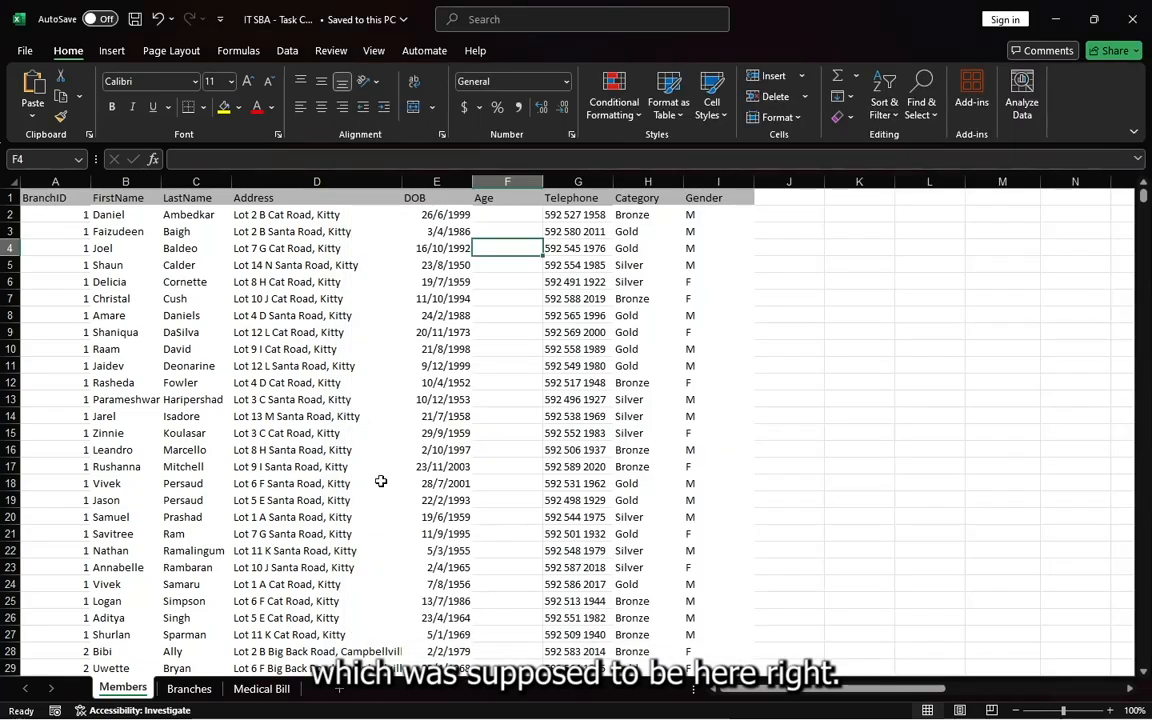
{"action": "mouse_move", "coordinate": [625, 713]}
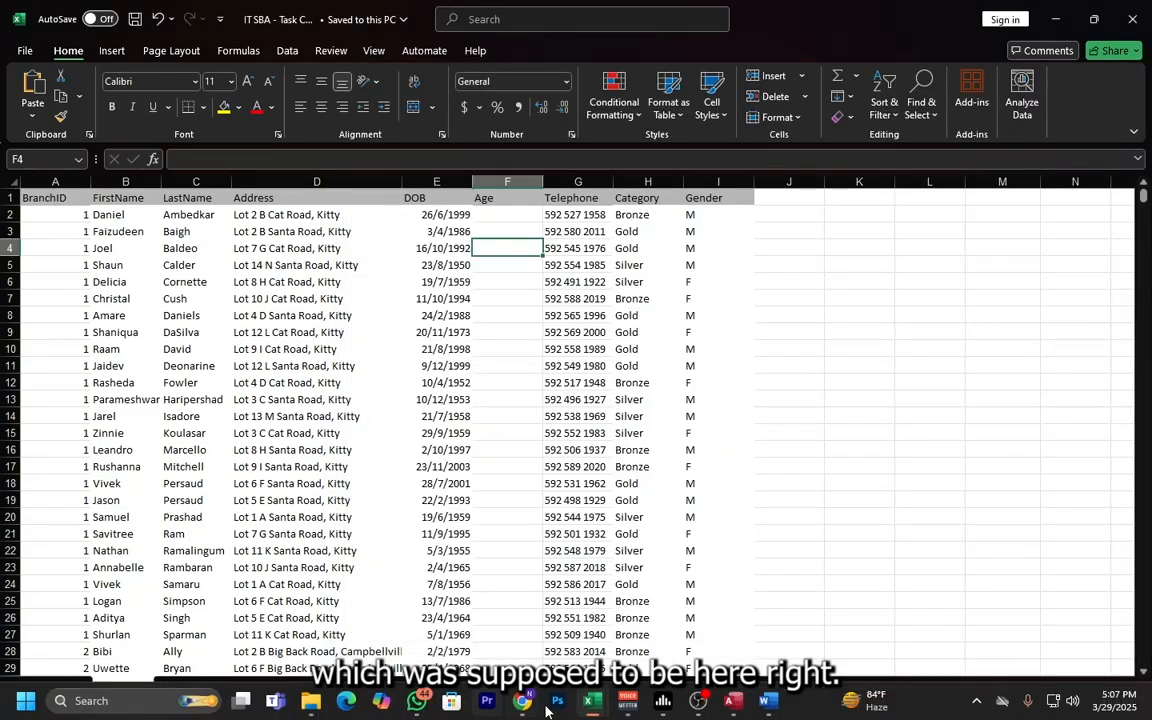
{"action": "left_click", "coordinate": [766, 701]}
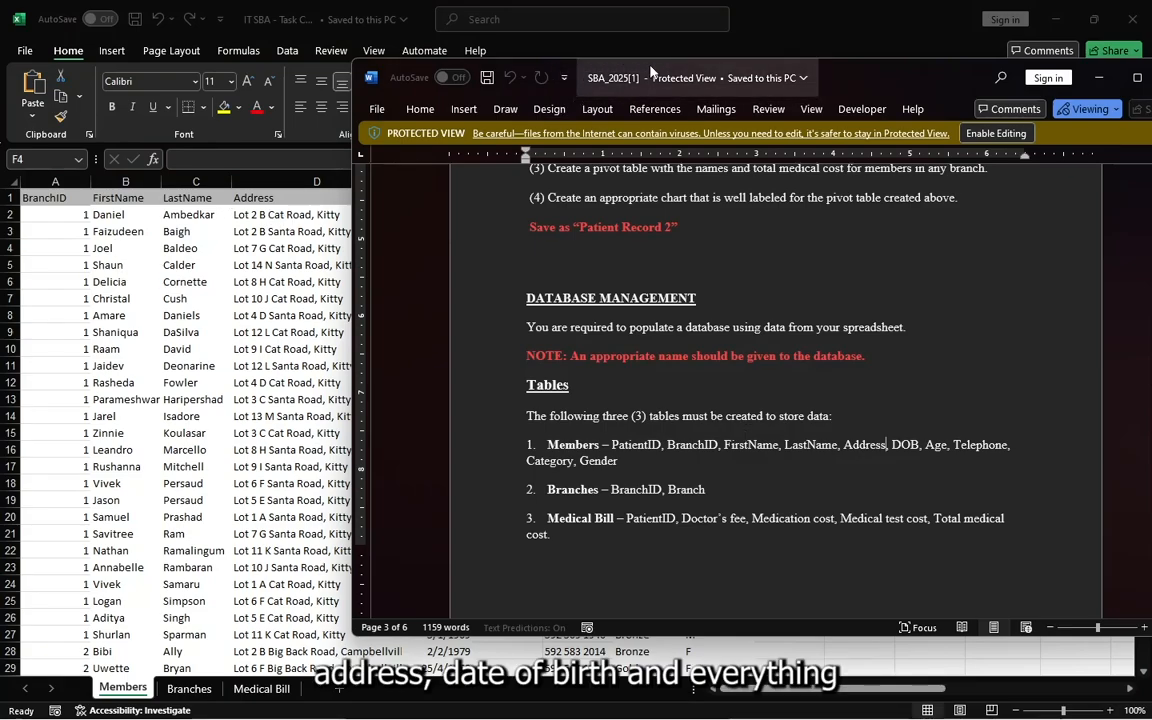
{"action": "left_click_drag", "start_coordinate": [745, 69], "coordinate": [534, 239]}
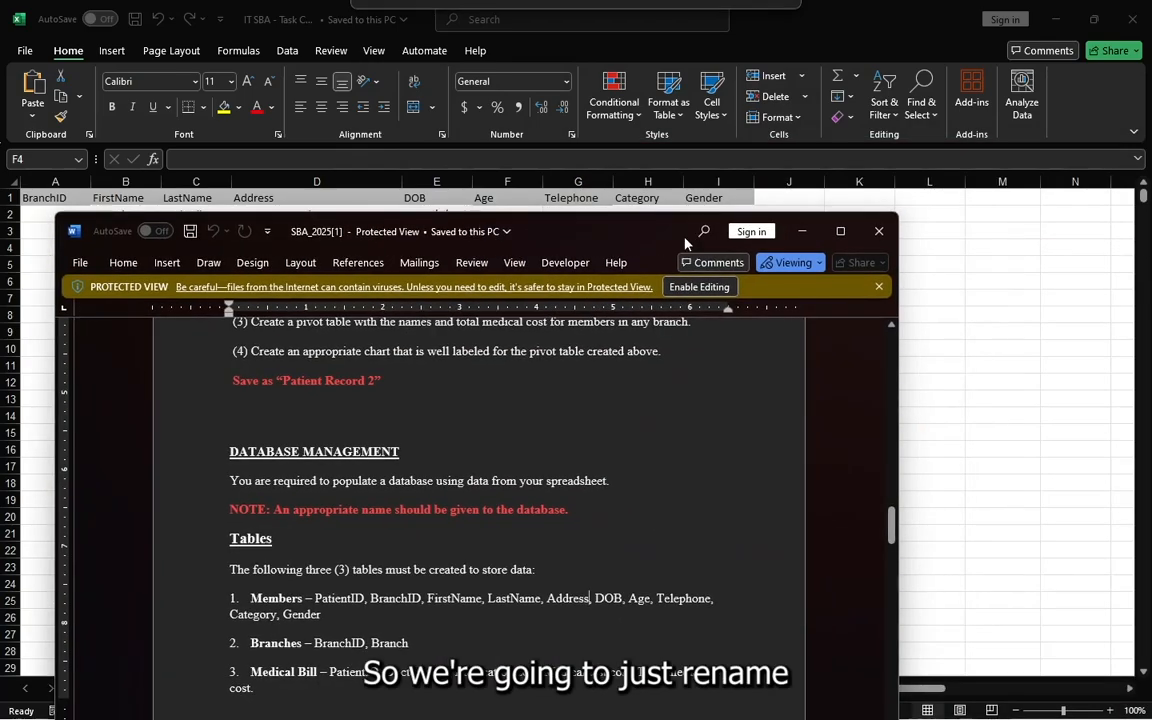
Step: Minimize the Word document and rename the BranchID heading in cell A1 of the Members sheet as Patient ID
{"action": "left_click", "coordinate": [802, 231]}
{"action": "left_click", "coordinate": [51, 196]}
{"action": "double_click", "coordinate": [51, 196]}
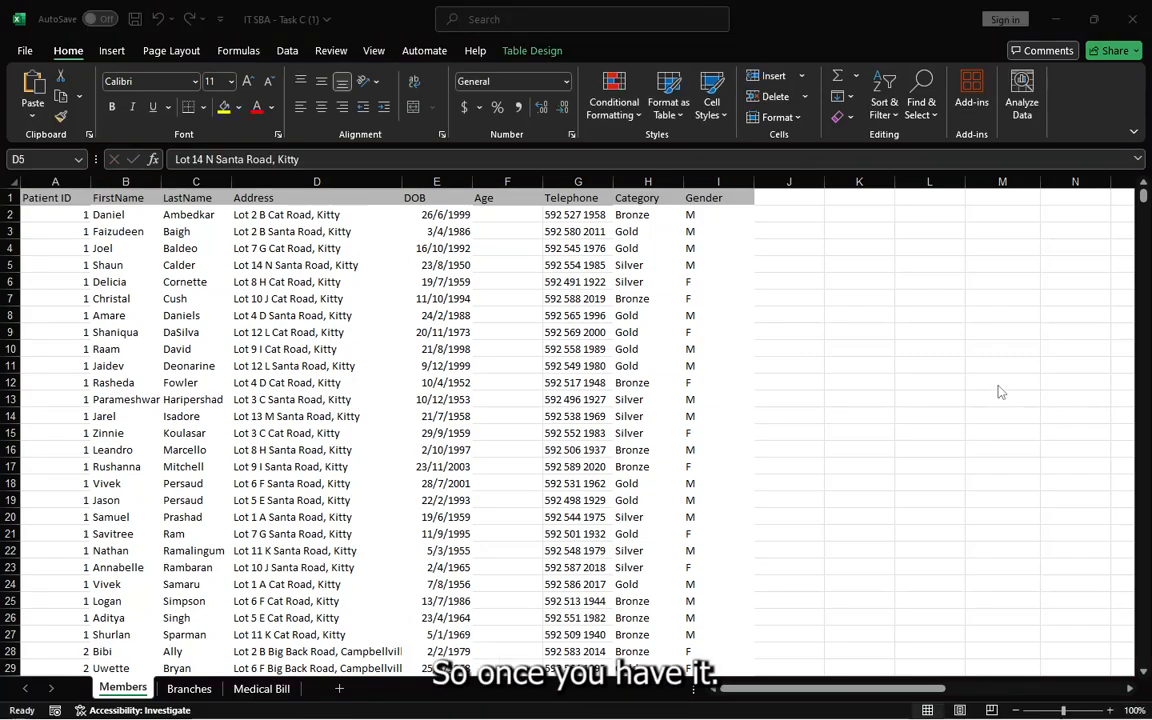
{"action": "left_click", "coordinate": [709, 365]}
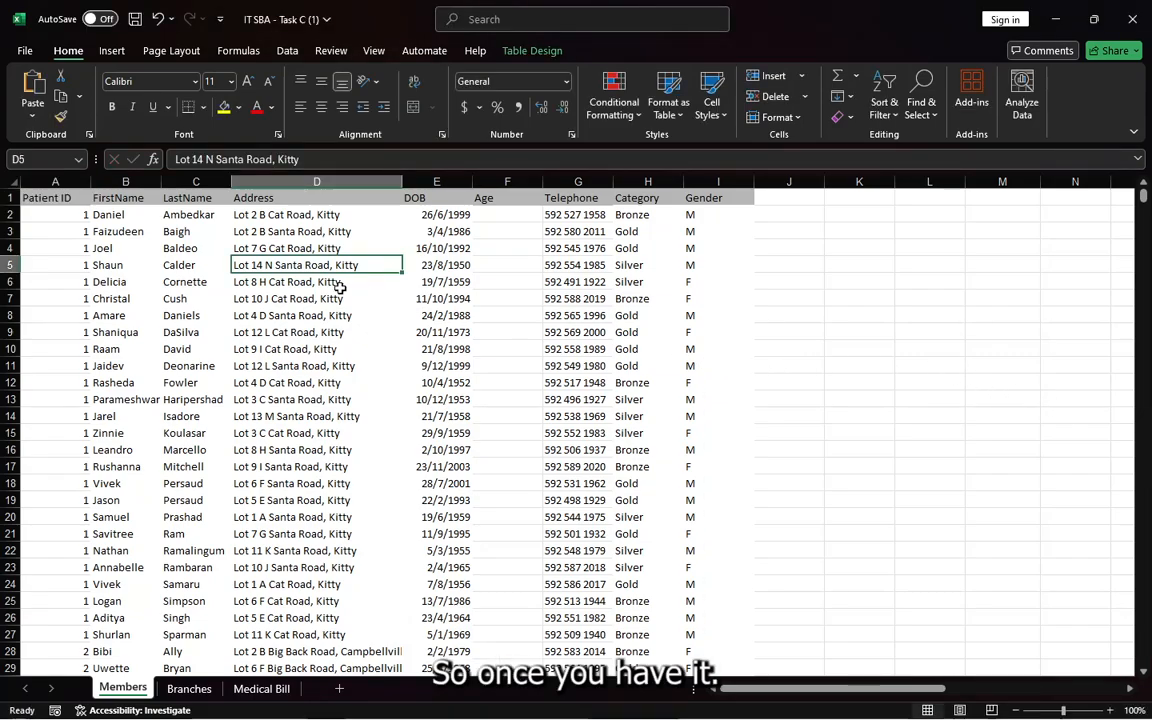
Step: Number the first four patients 1 to 4 in the Patient ID column, cells A2 to A5
{"action": "left_click", "coordinate": [64, 195]}
{"action": "scroll", "coordinate": [142, 309], "scroll_direction": "down", "scroll_amount": 7}
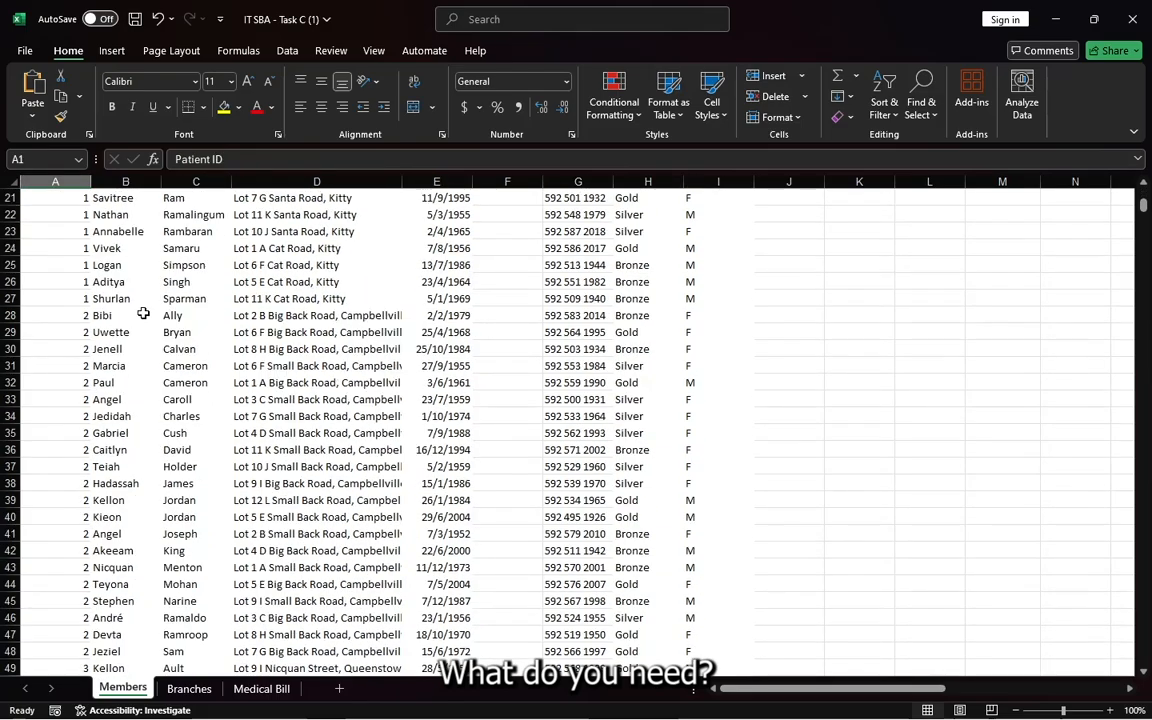
{"action": "scroll", "coordinate": [134, 306], "scroll_direction": "up", "scroll_amount": 7}
{"action": "left_click", "coordinate": [70, 214]}
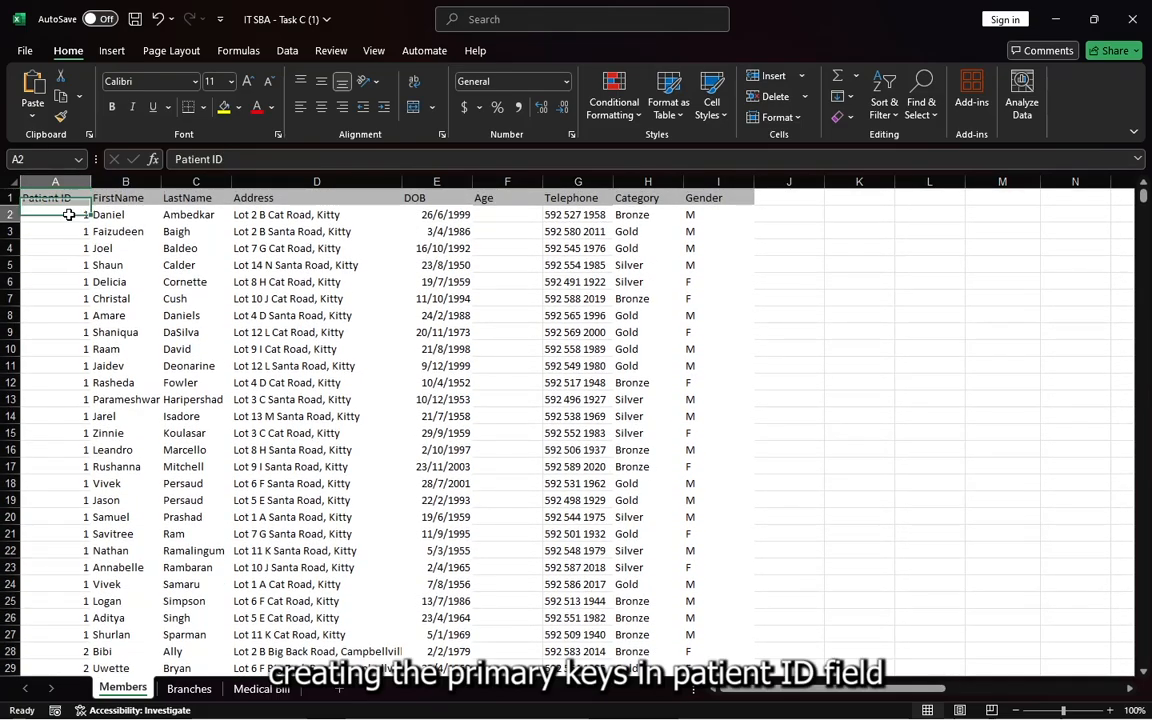
{"action": "key", "text": "Return"}
{"action": "type", "text": "2"}
{"action": "key", "text": "Return"}
{"action": "type", "text": "3"}
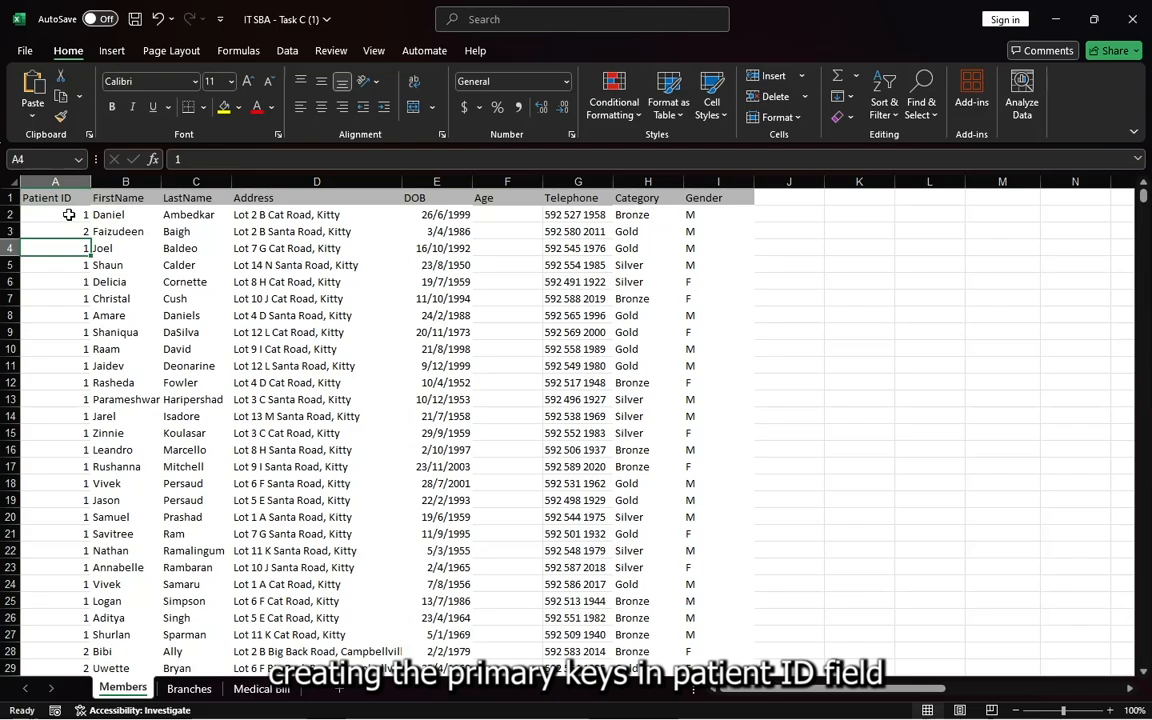
{"action": "key", "text": "Return"}
{"action": "type", "text": "5"}
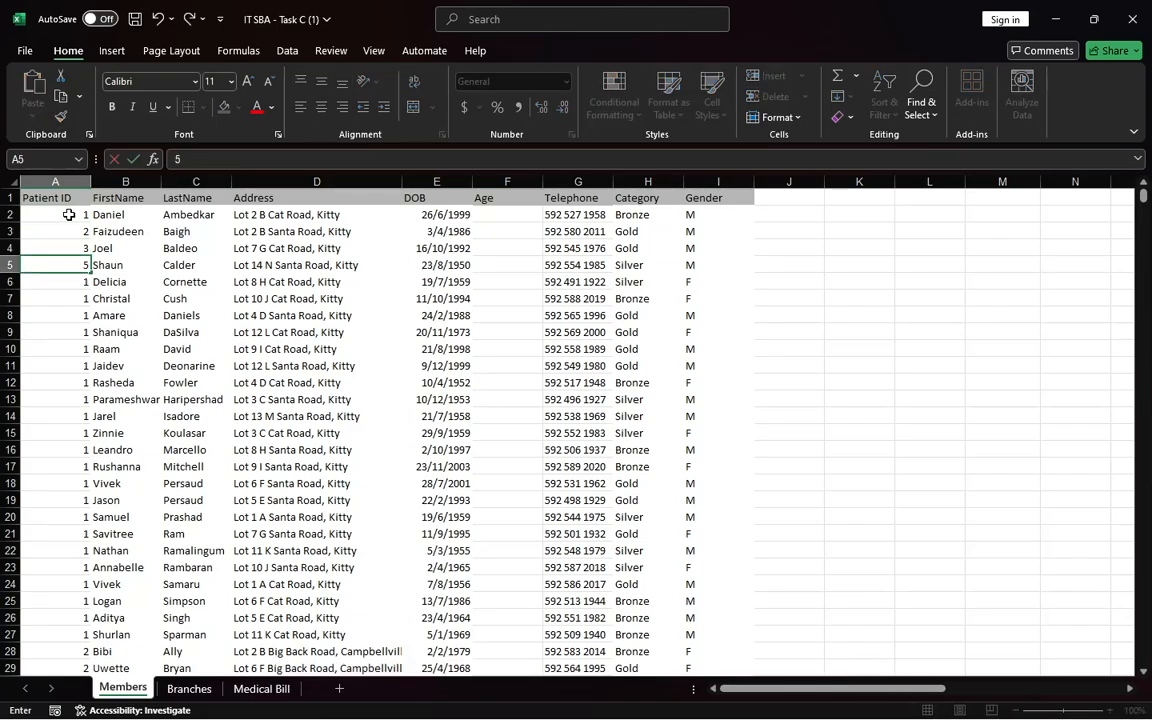
{"action": "left_click", "coordinate": [137, 247]}
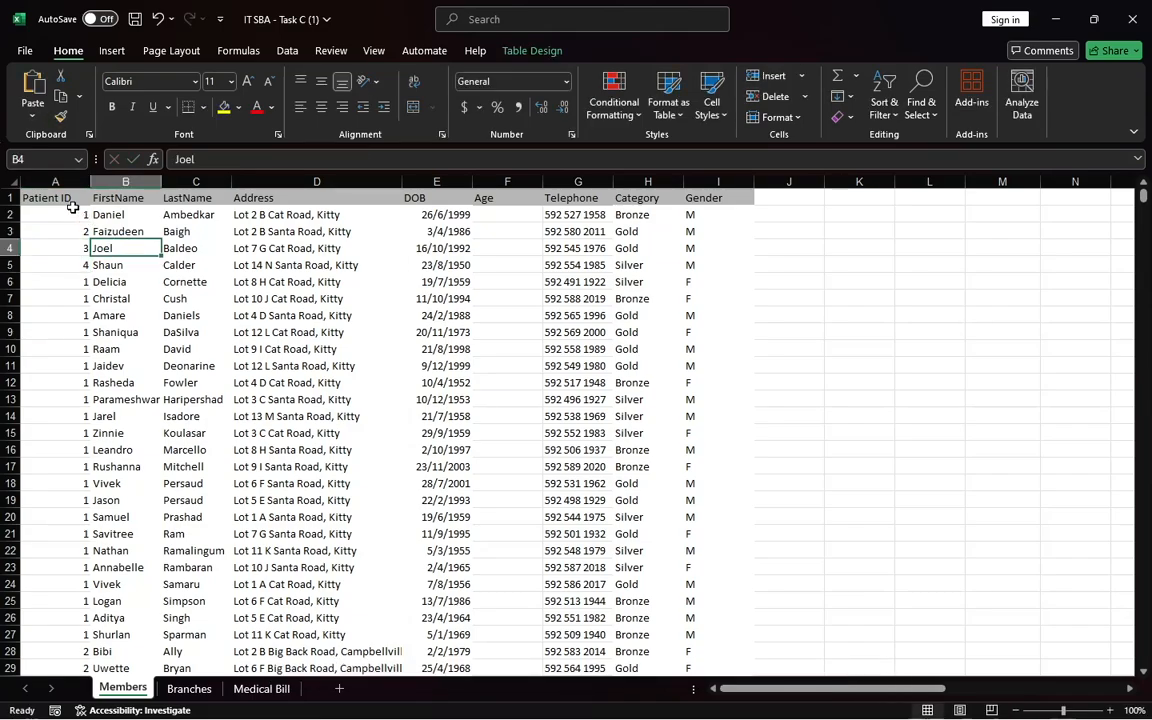
Step: Fill the Patient ID number series down column A to the last member record in row 102
{"action": "left_click_drag", "start_coordinate": [67, 214], "coordinate": [84, 626]}
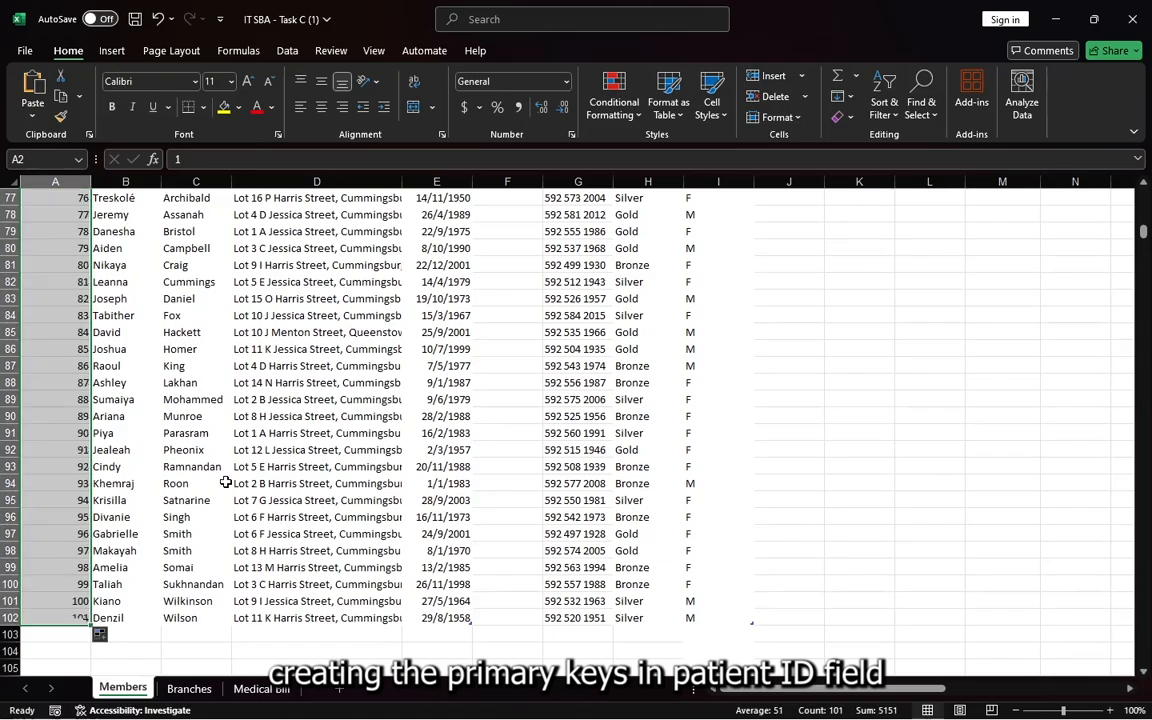
{"action": "scroll", "coordinate": [227, 482], "scroll_direction": "up", "scroll_amount": 10}
{"action": "scroll", "coordinate": [227, 482], "scroll_direction": "up", "scroll_amount": 15}
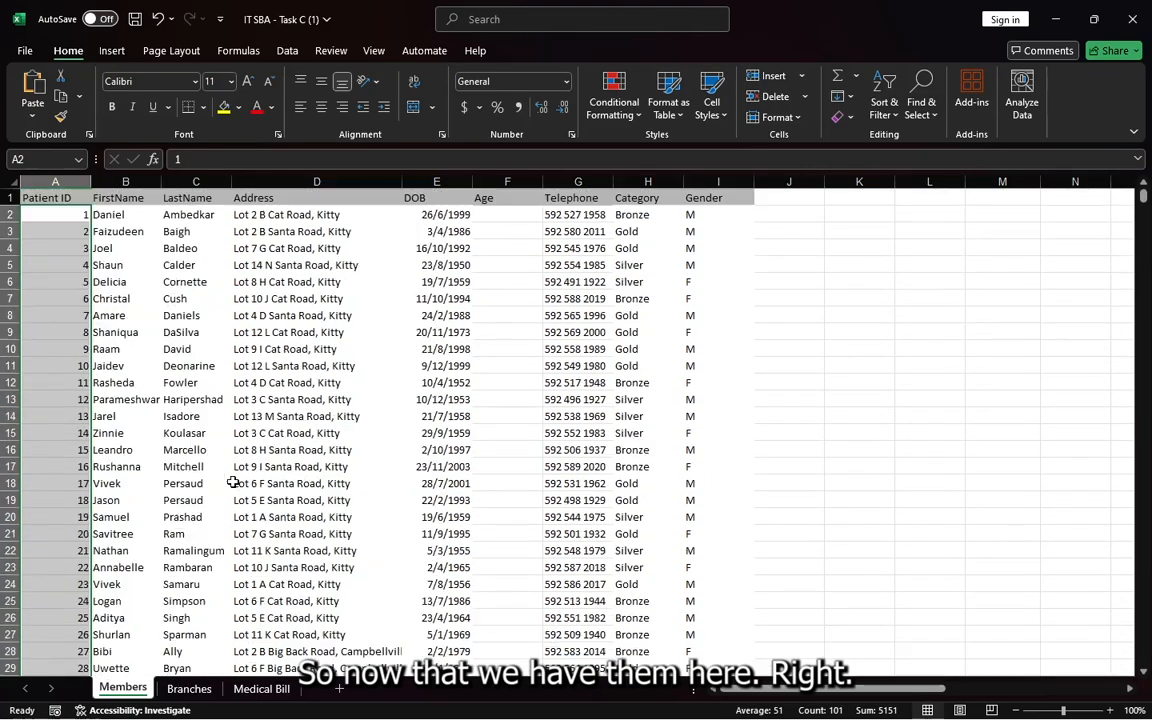
{"action": "left_click", "coordinate": [121, 234]}
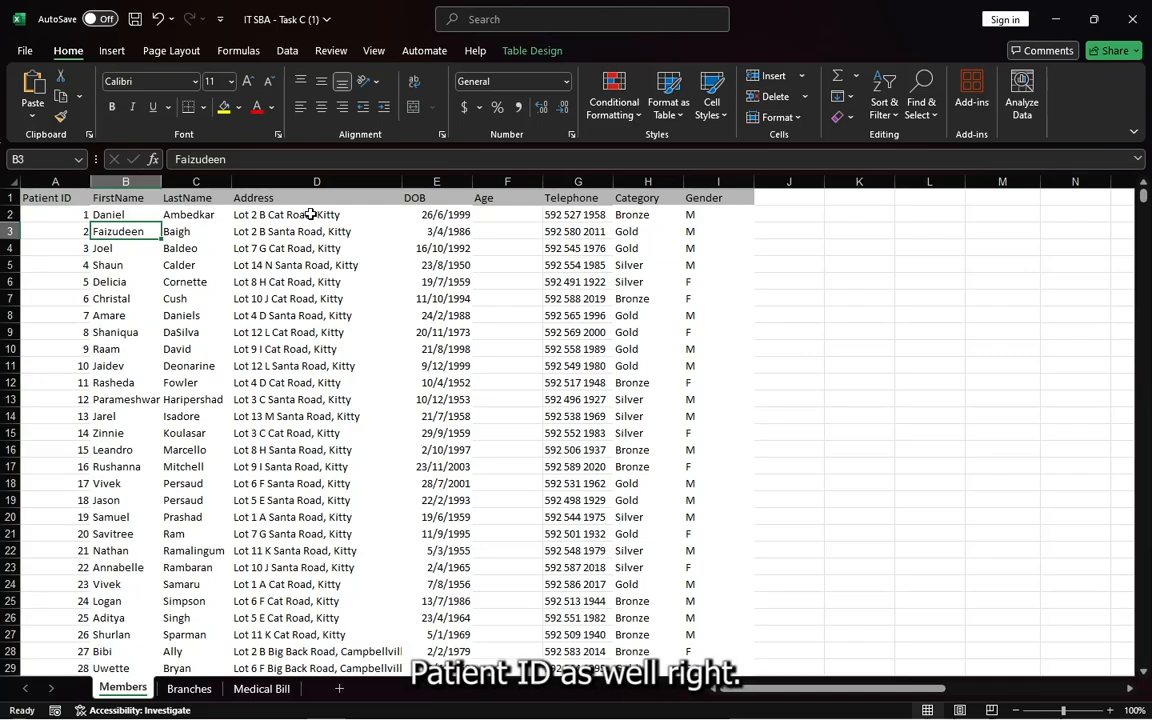
Step: Look over the empty Age column and the Gender column, and save the IT SBA - Task C workbook
{"action": "left_click_drag", "start_coordinate": [514, 221], "coordinate": [539, 586]}
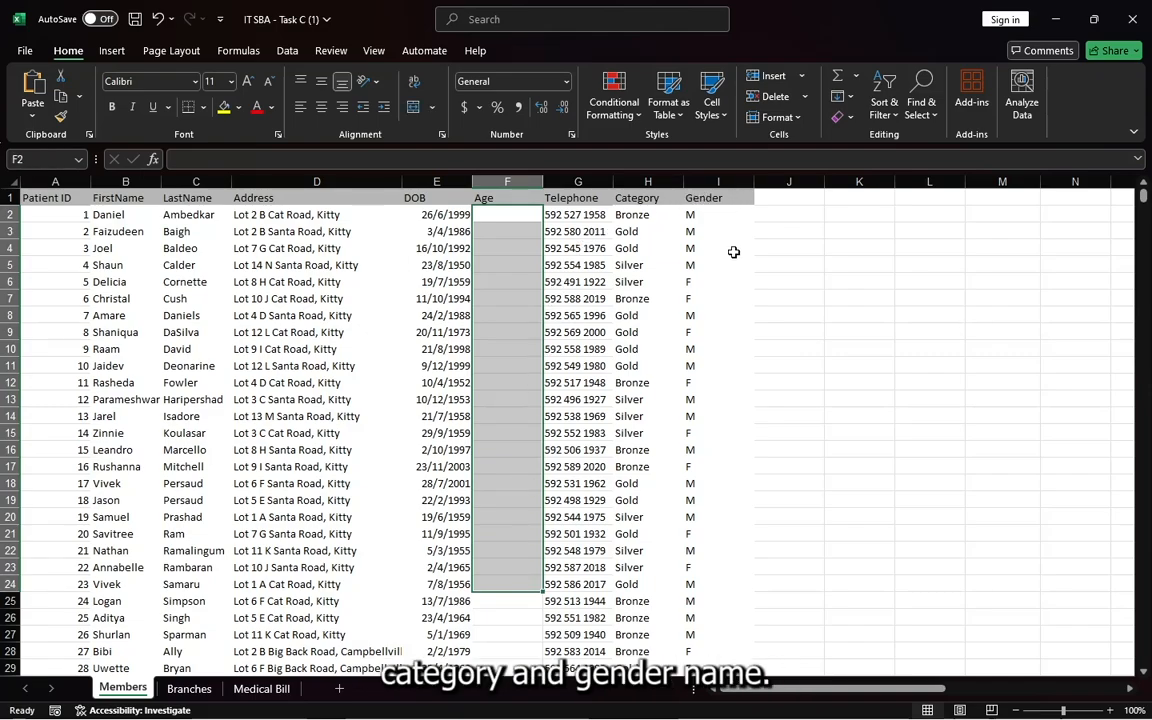
{"action": "left_click", "coordinate": [712, 229]}
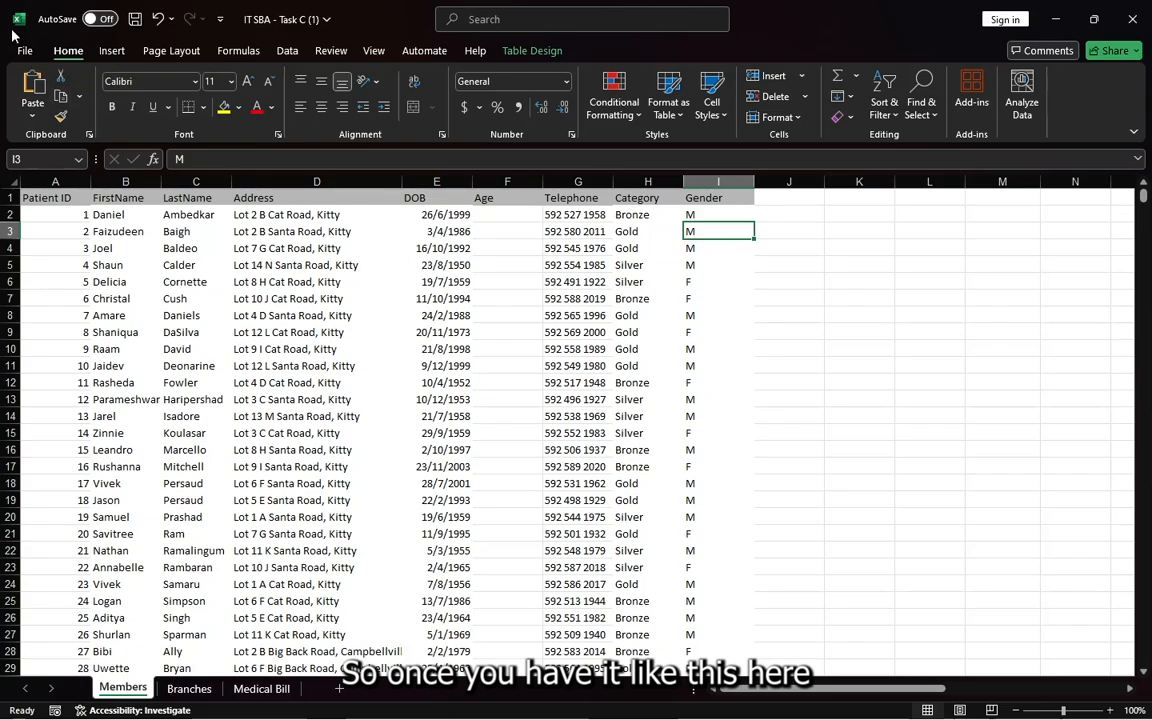
{"action": "left_click", "coordinate": [136, 24]}
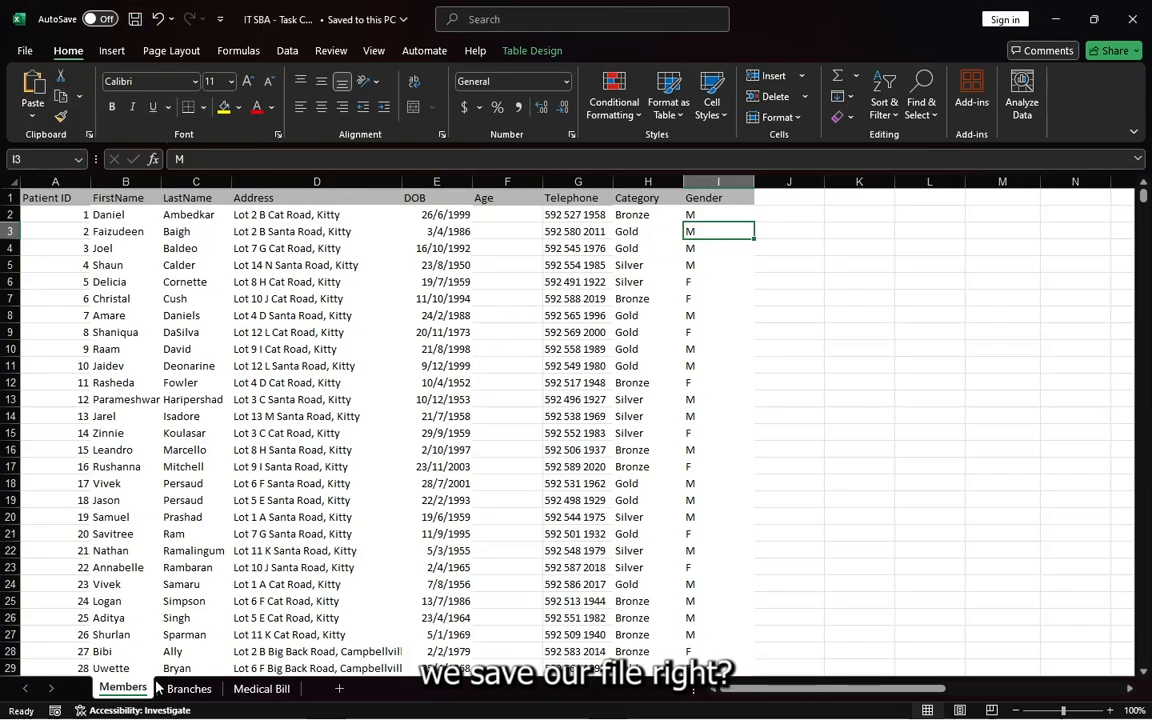
Step: Switch to Access and create a blank database named Task C
{"action": "left_click", "coordinate": [735, 700]}
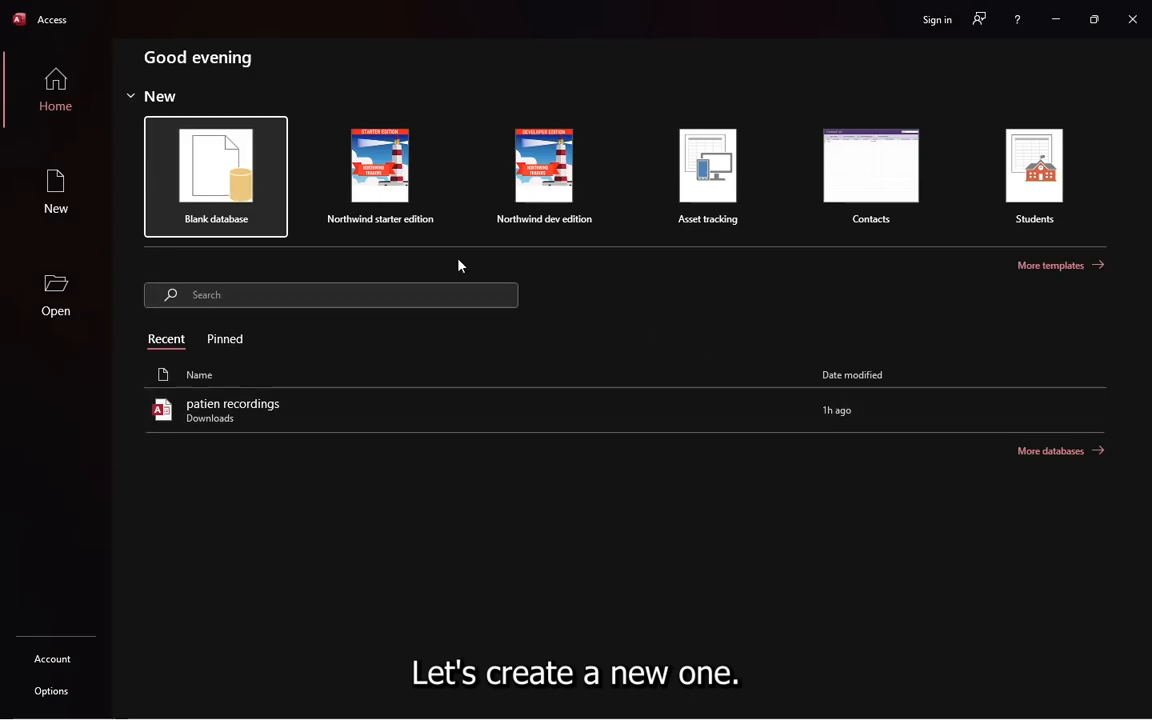
{"action": "left_click", "coordinate": [208, 182]}
{"action": "double_click", "coordinate": [733, 273]}
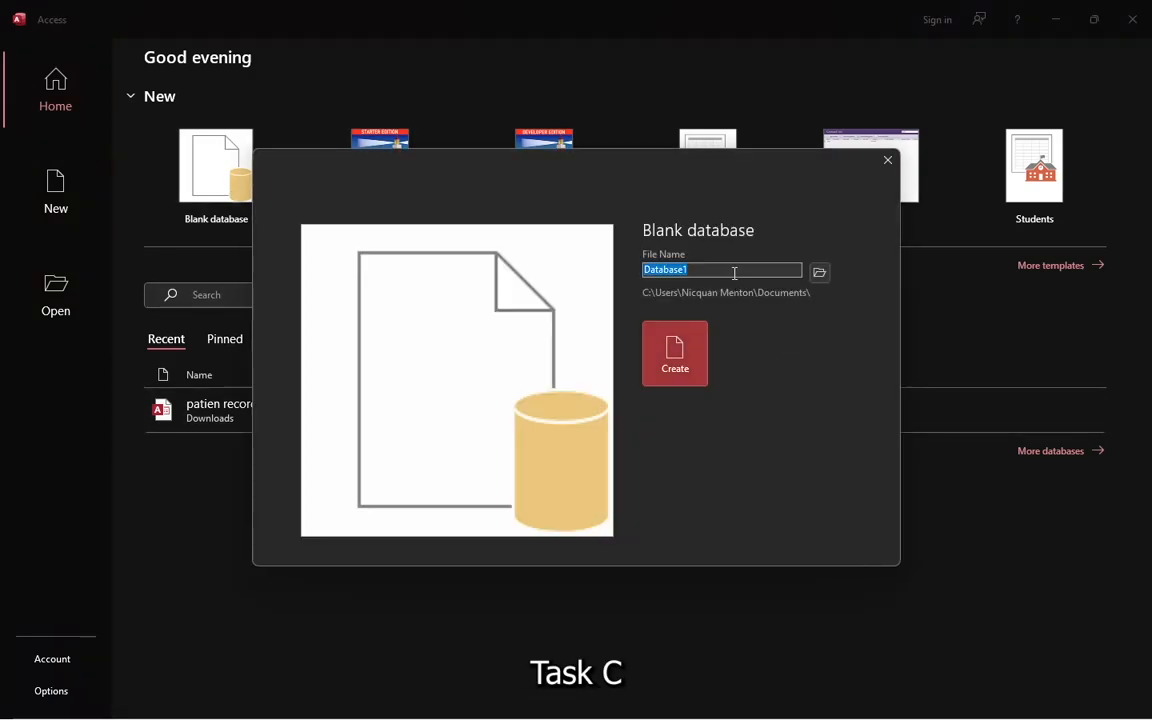
{"action": "type", "text": "Task C"}
{"action": "left_click", "coordinate": [675, 355]}
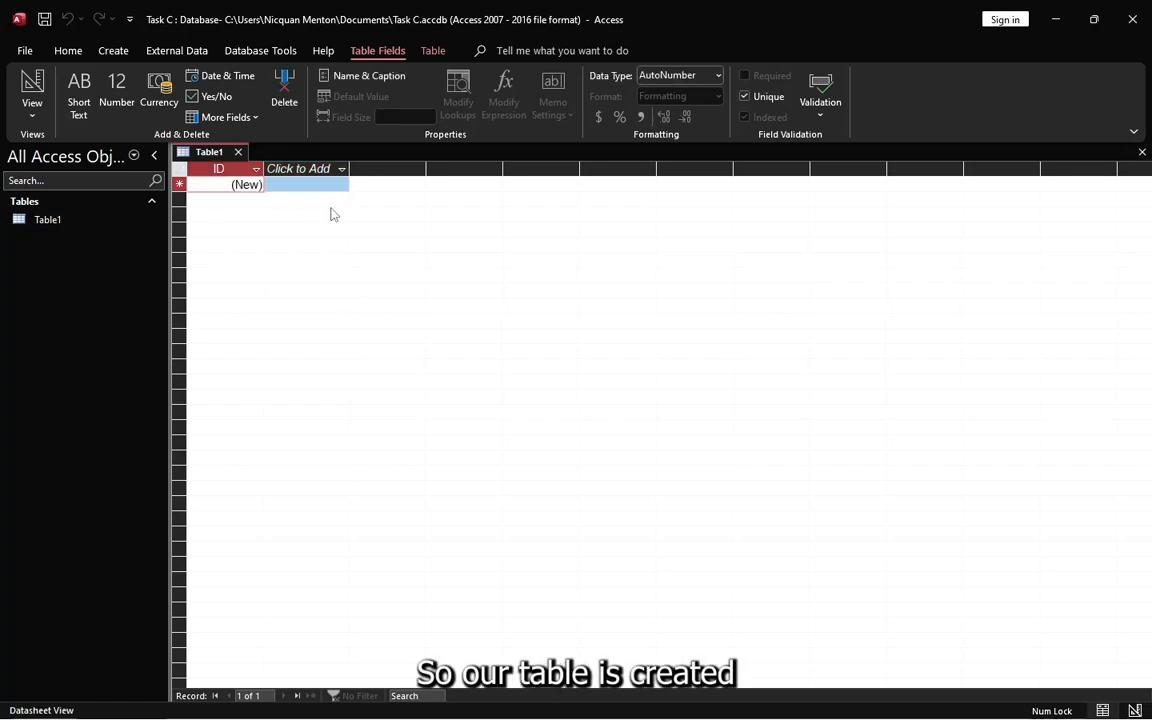
Step: Start an Excel import into a new table, using IT SBA - Task C (1) from the Downloads folder as the source
{"action": "left_click", "coordinate": [175, 50]}
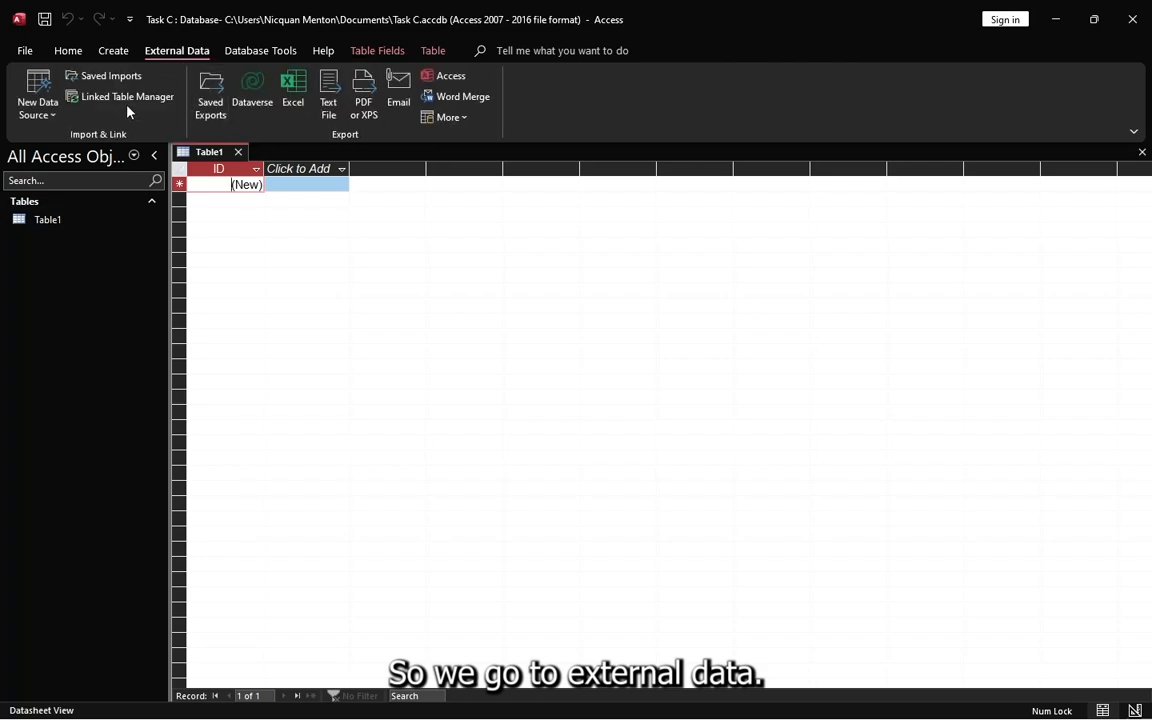
{"action": "left_click", "coordinate": [39, 110]}
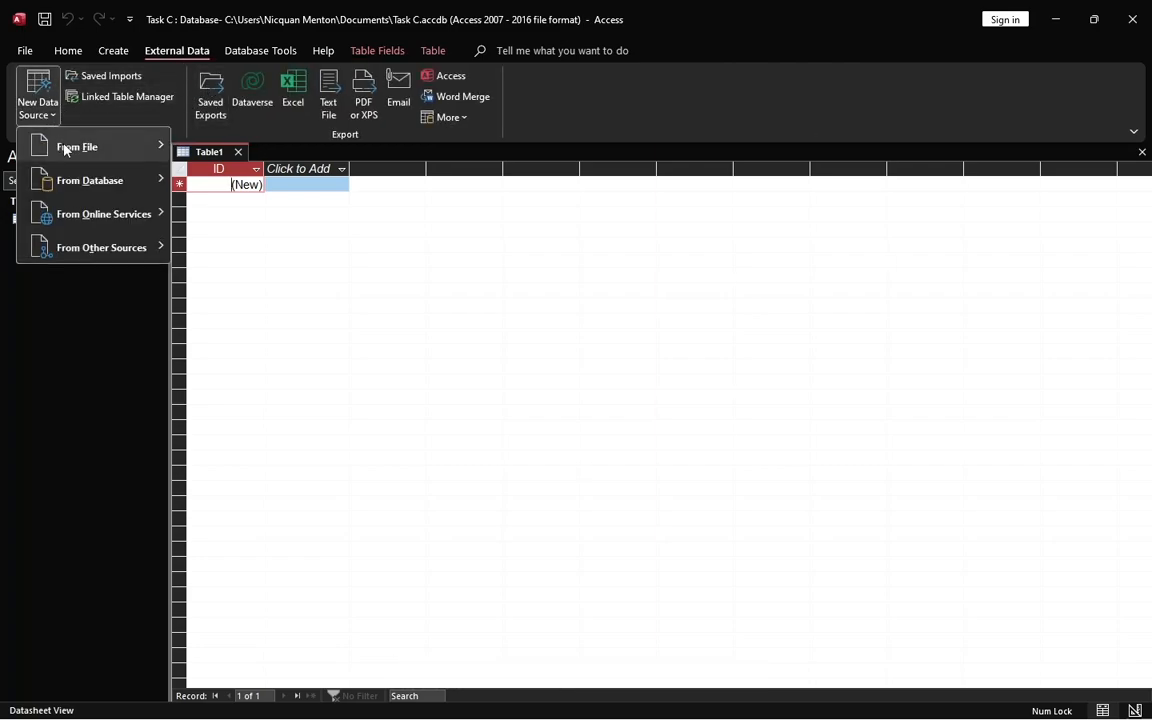
{"action": "mouse_move", "coordinate": [75, 147]}
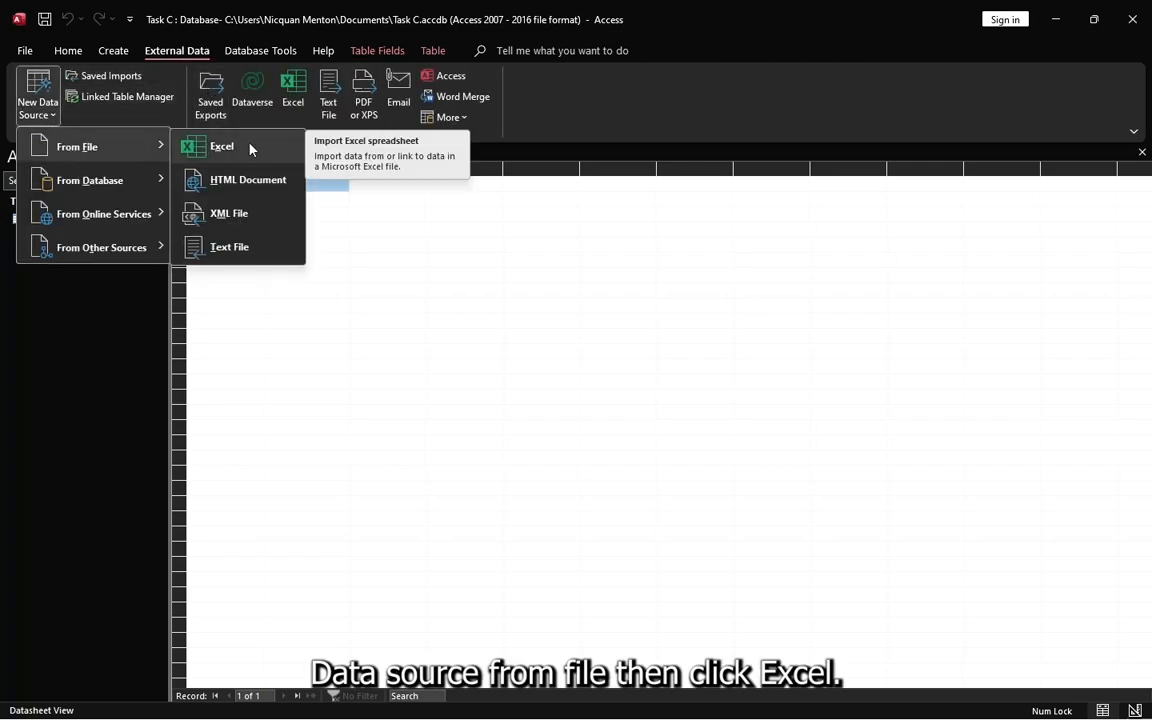
{"action": "left_click", "coordinate": [250, 148]}
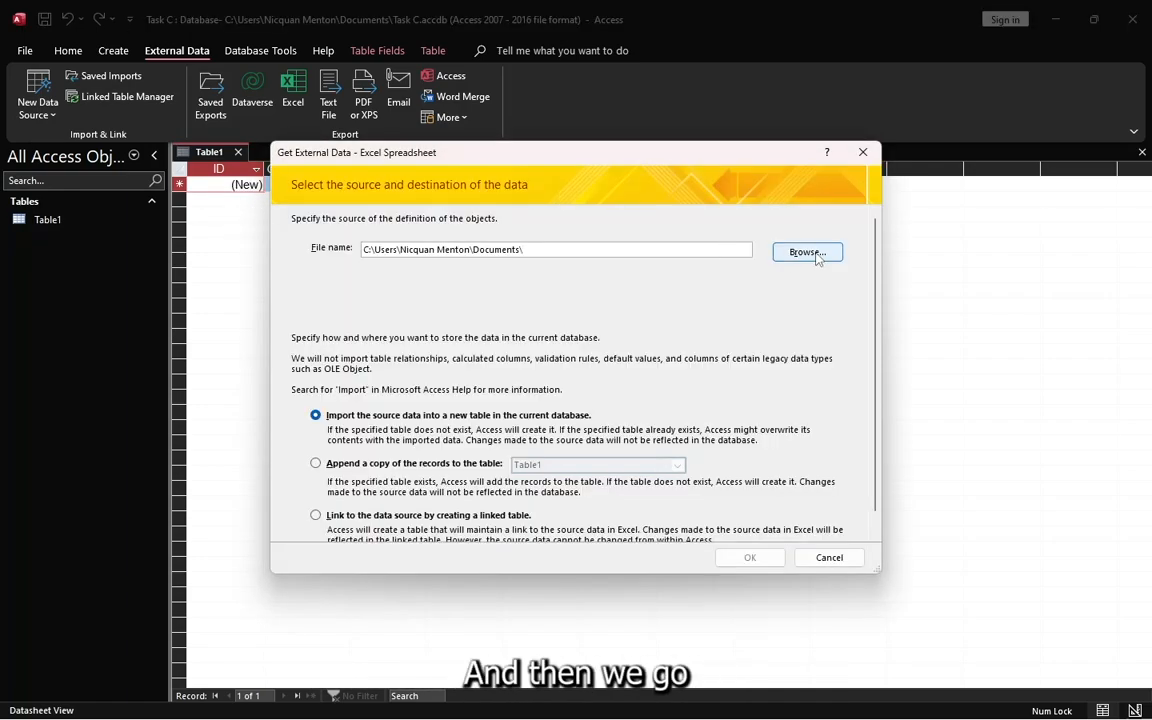
{"action": "left_click", "coordinate": [812, 254]}
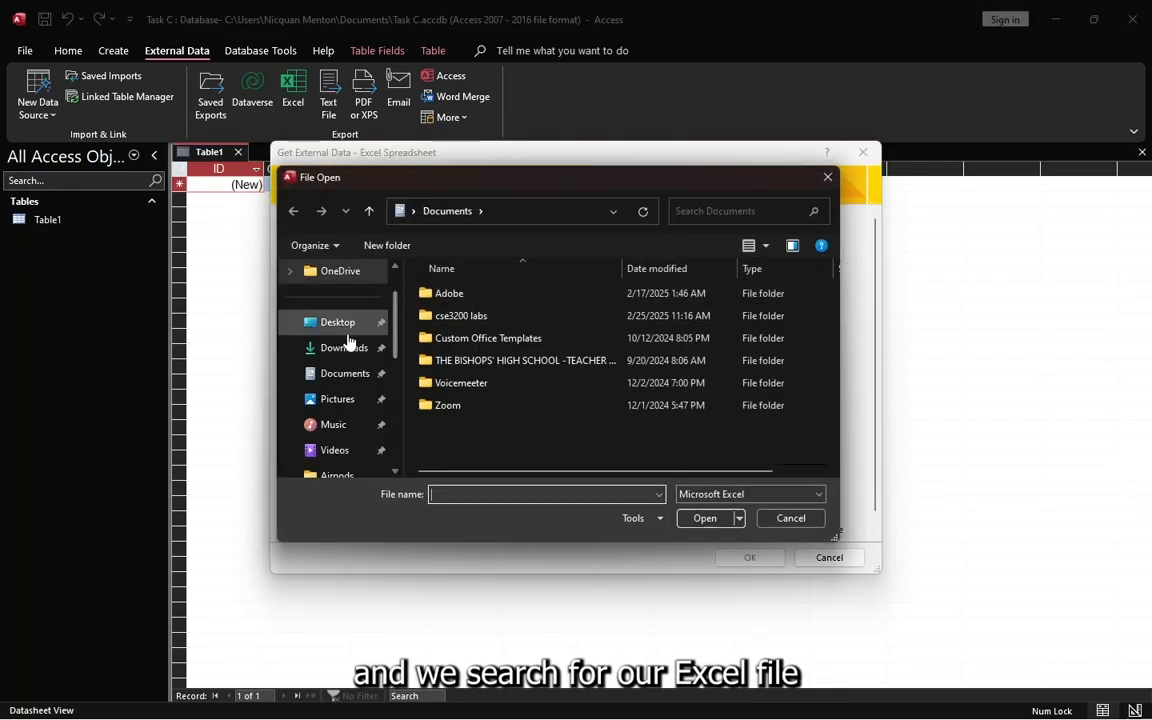
{"action": "left_click", "coordinate": [318, 348]}
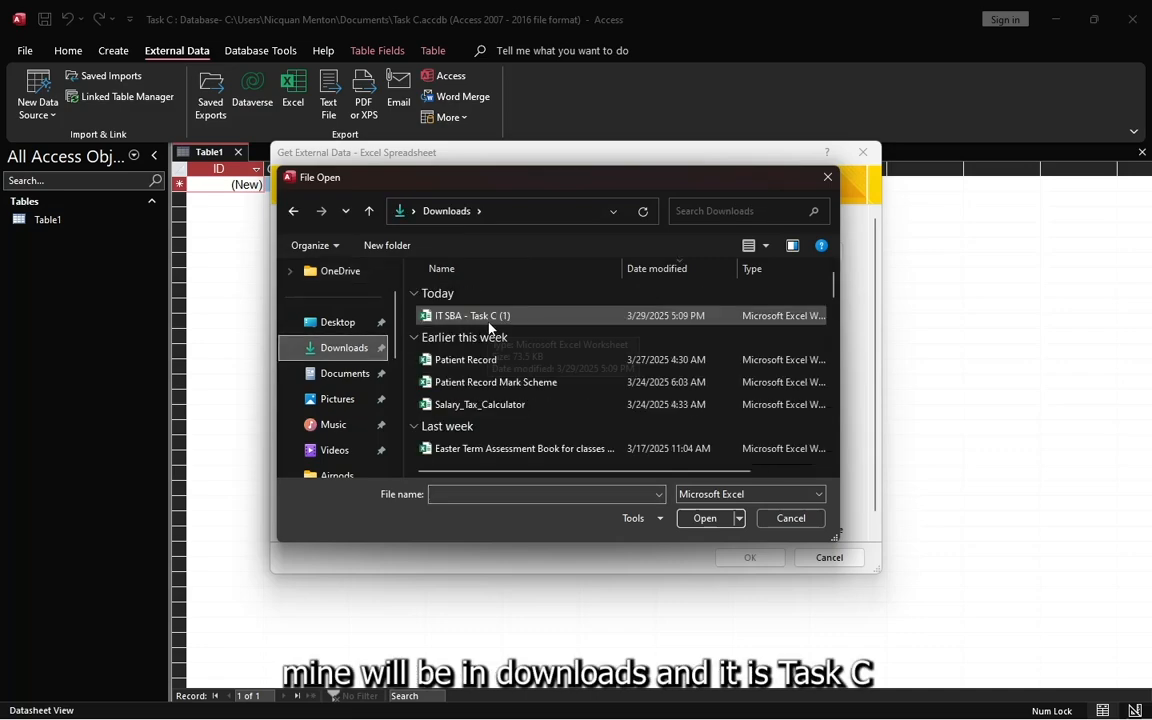
{"action": "left_click", "coordinate": [470, 316]}
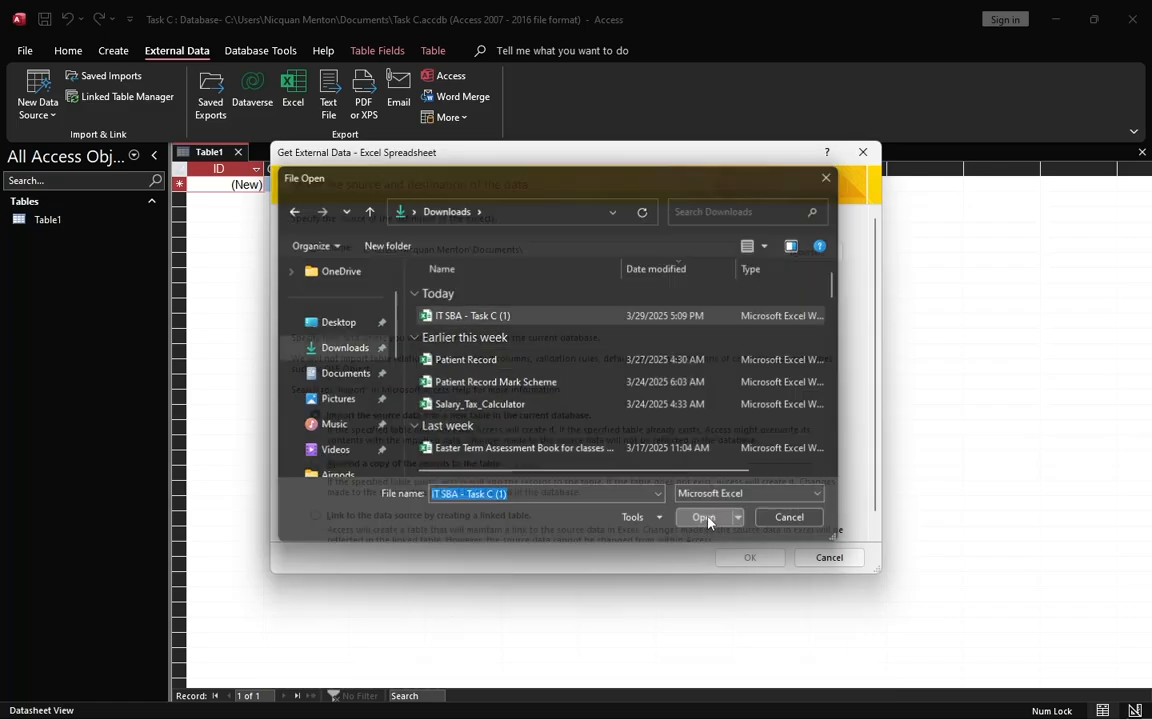
{"action": "left_click", "coordinate": [712, 517]}
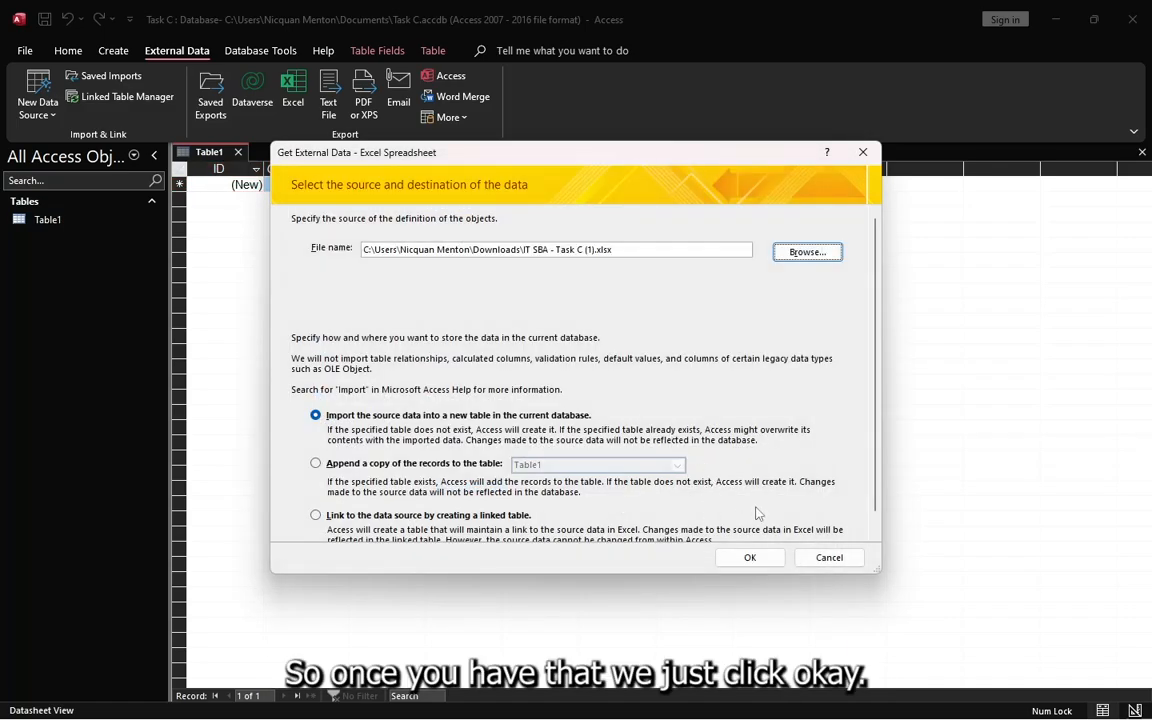
{"action": "left_click", "coordinate": [750, 557]}
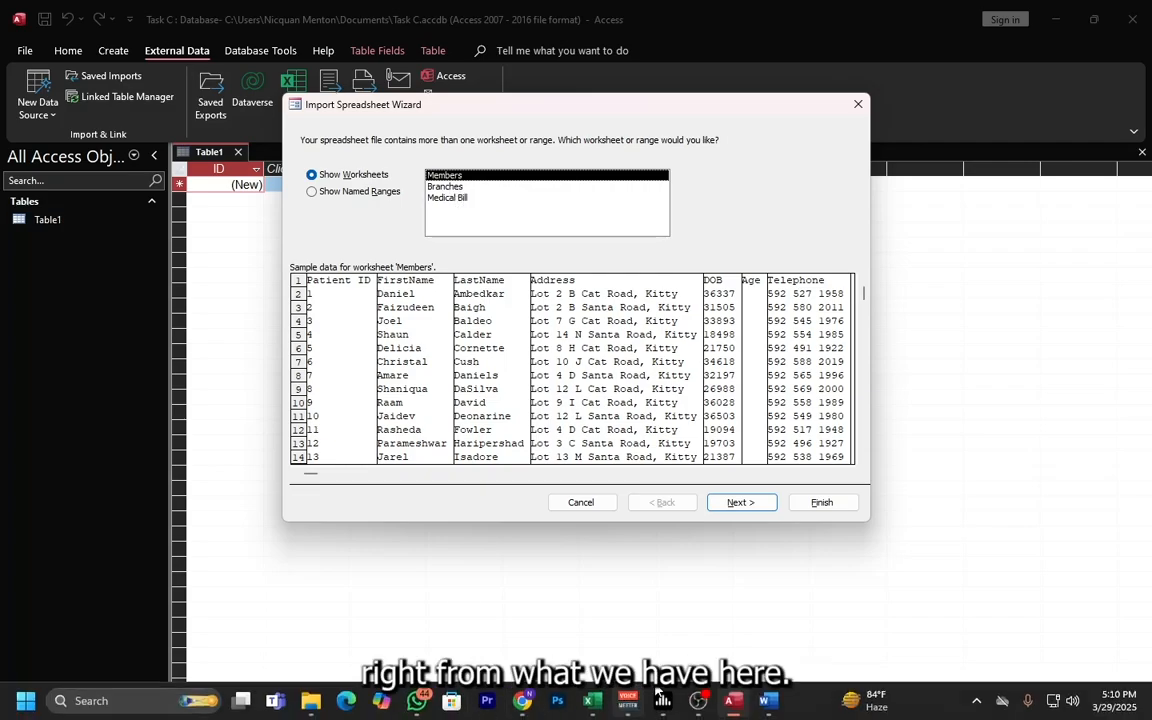
Step: Switch to the IT SBA - Task C workbook in Excel to compare its member data with the import preview, and return to Access
{"action": "left_click", "coordinate": [593, 701]}
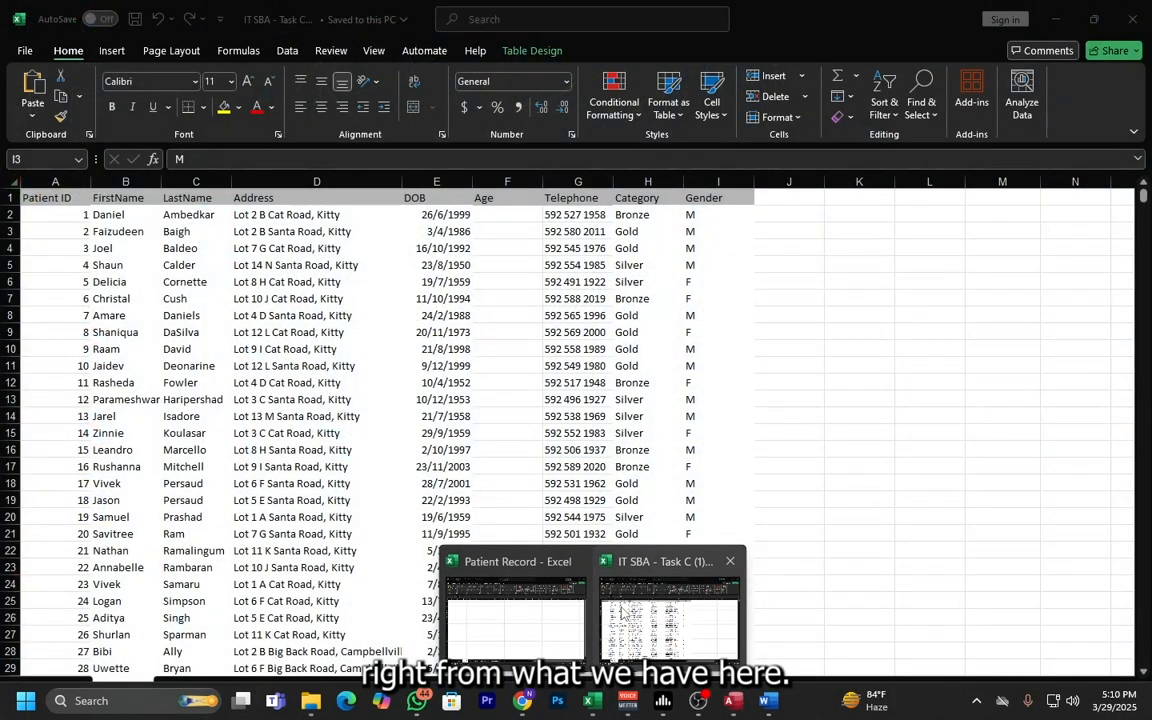
{"action": "left_click", "coordinate": [668, 600]}
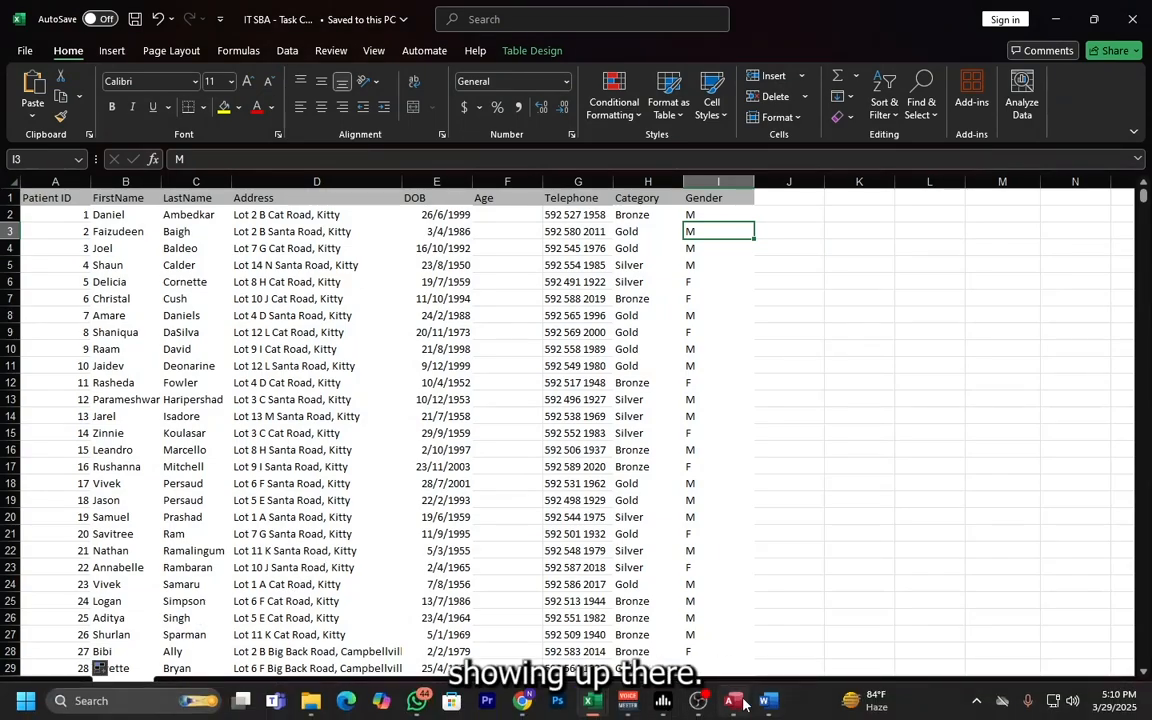
{"action": "left_click", "coordinate": [737, 702]}
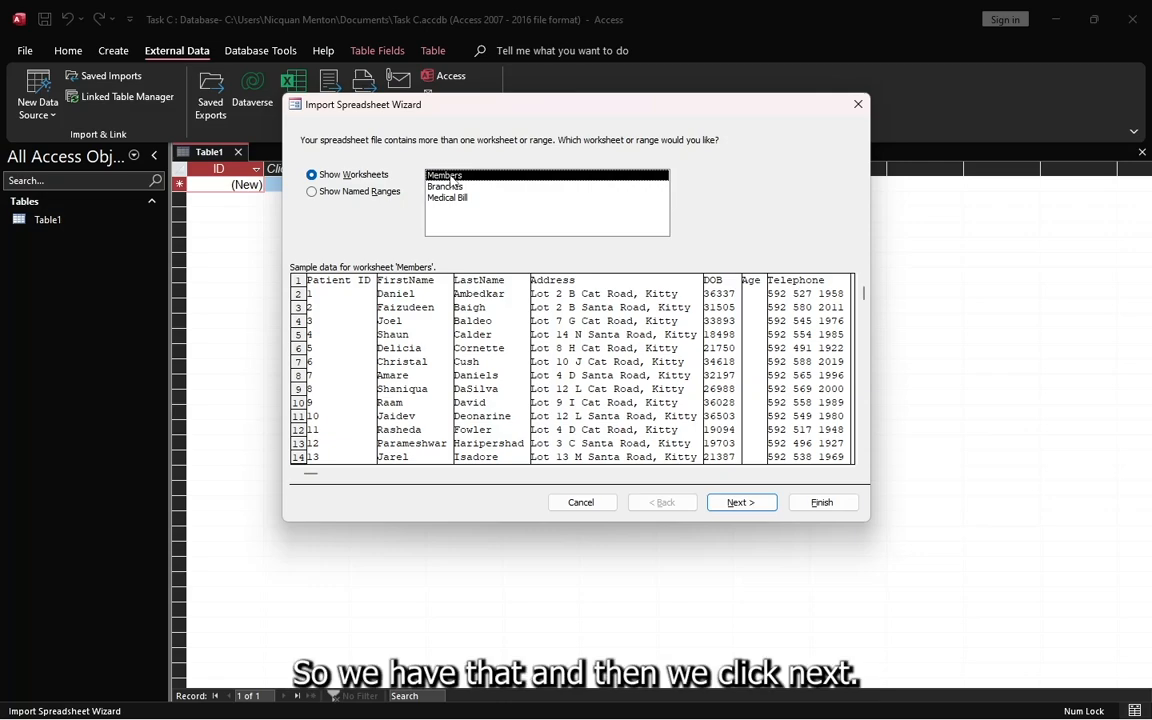
Step: Choose the Members worksheet for the import and use its first row as column headings
{"action": "left_click", "coordinate": [738, 503]}
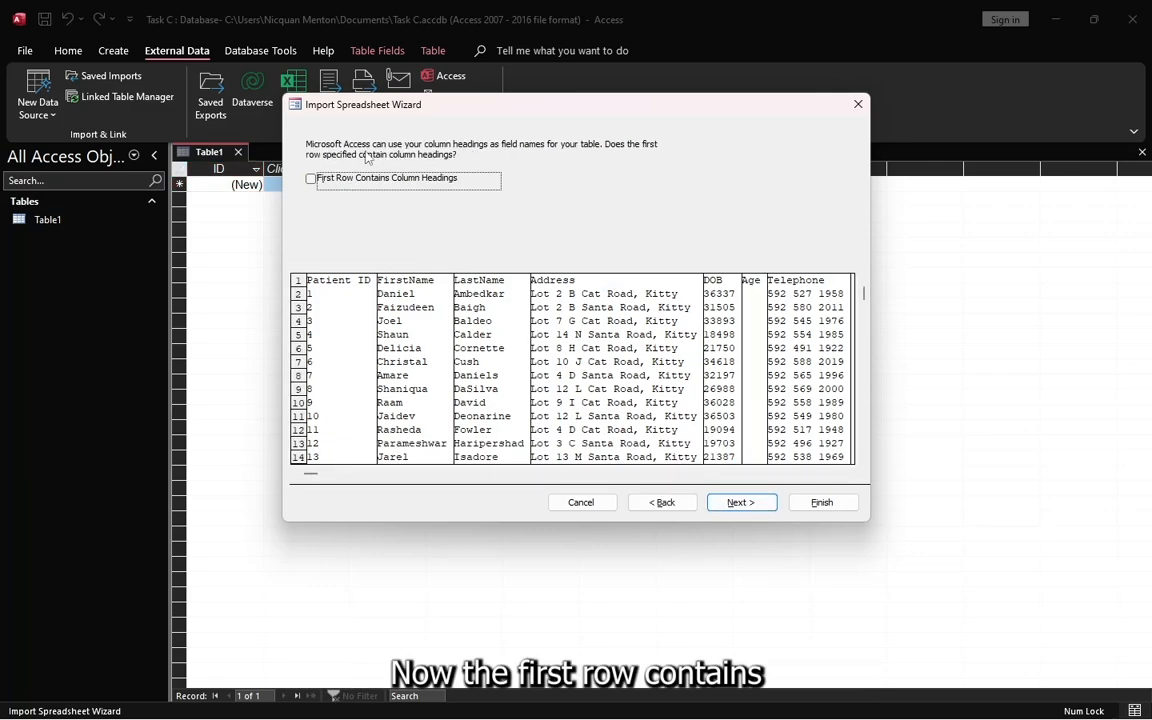
{"action": "left_click", "coordinate": [336, 287]}
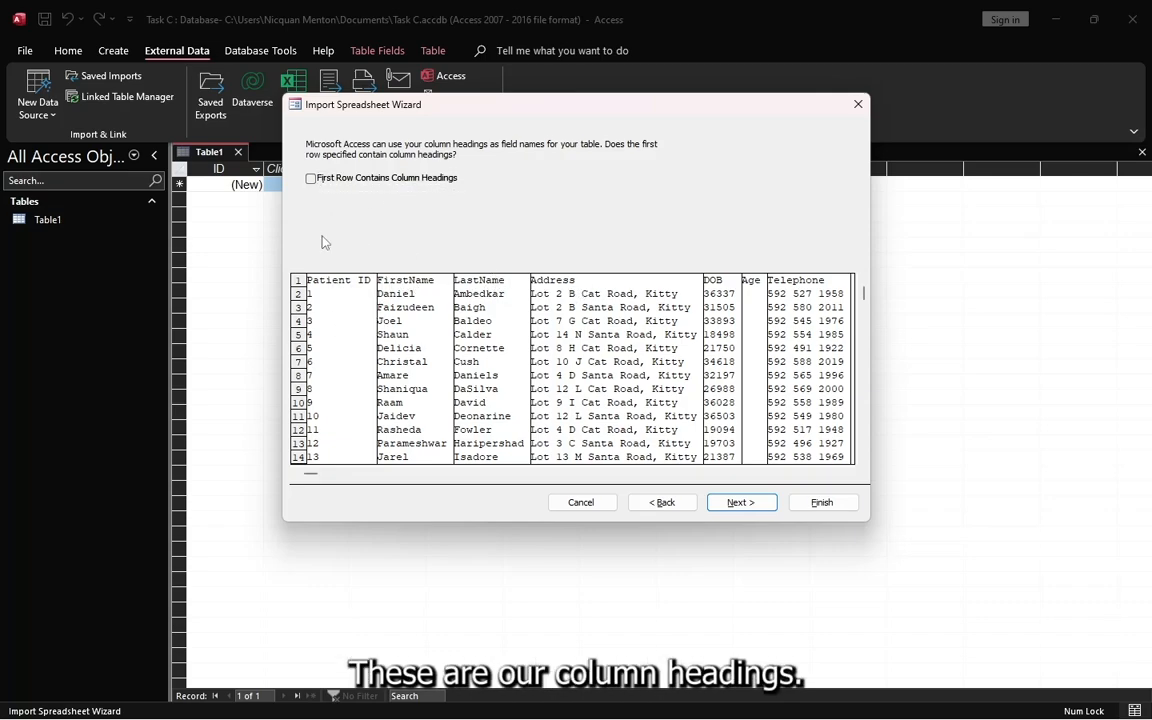
{"action": "left_click", "coordinate": [319, 181]}
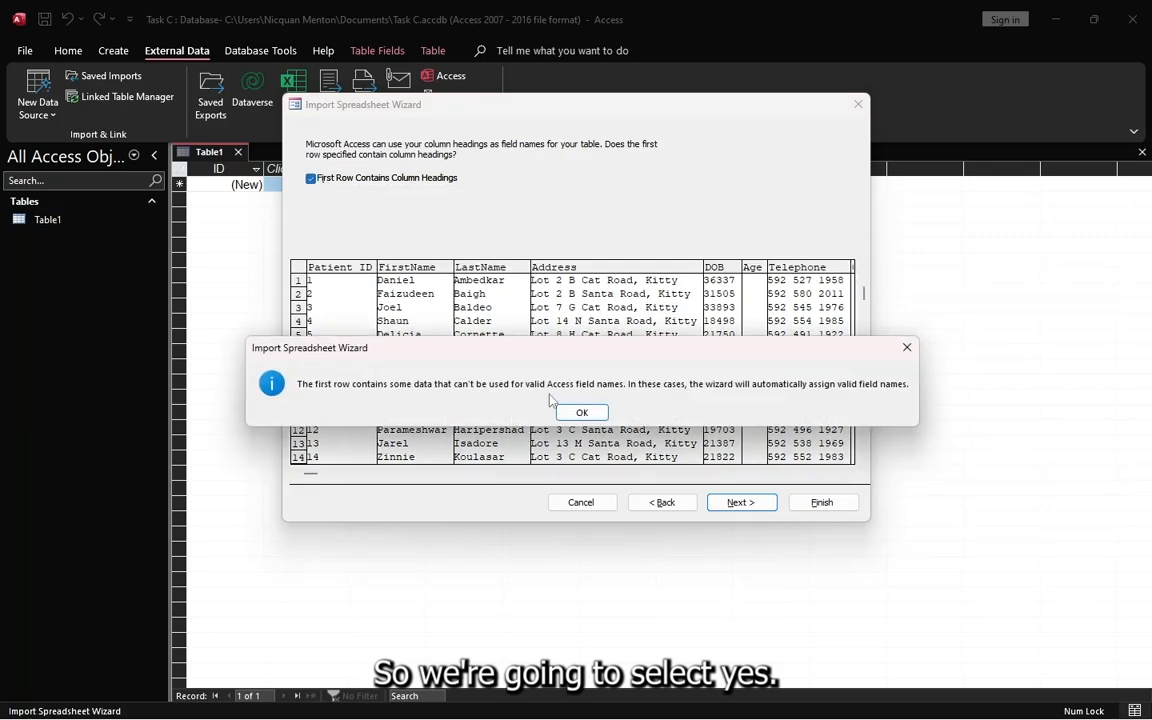
{"action": "left_click", "coordinate": [582, 413]}
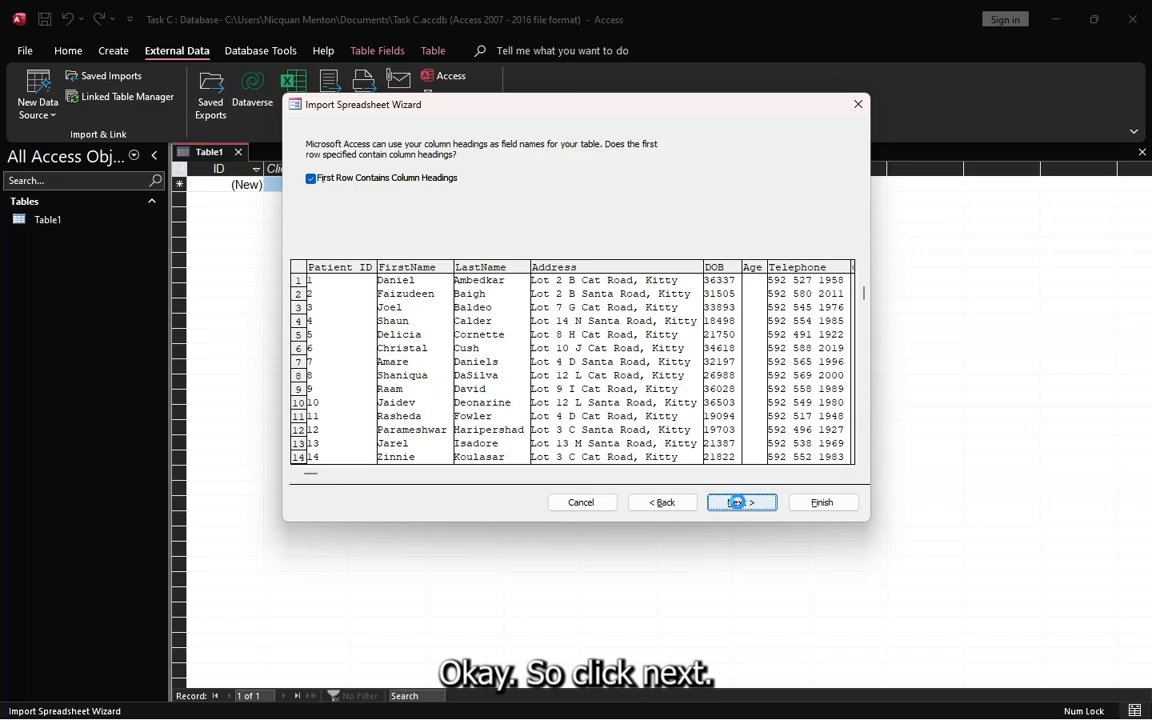
{"action": "left_click", "coordinate": [740, 502]}
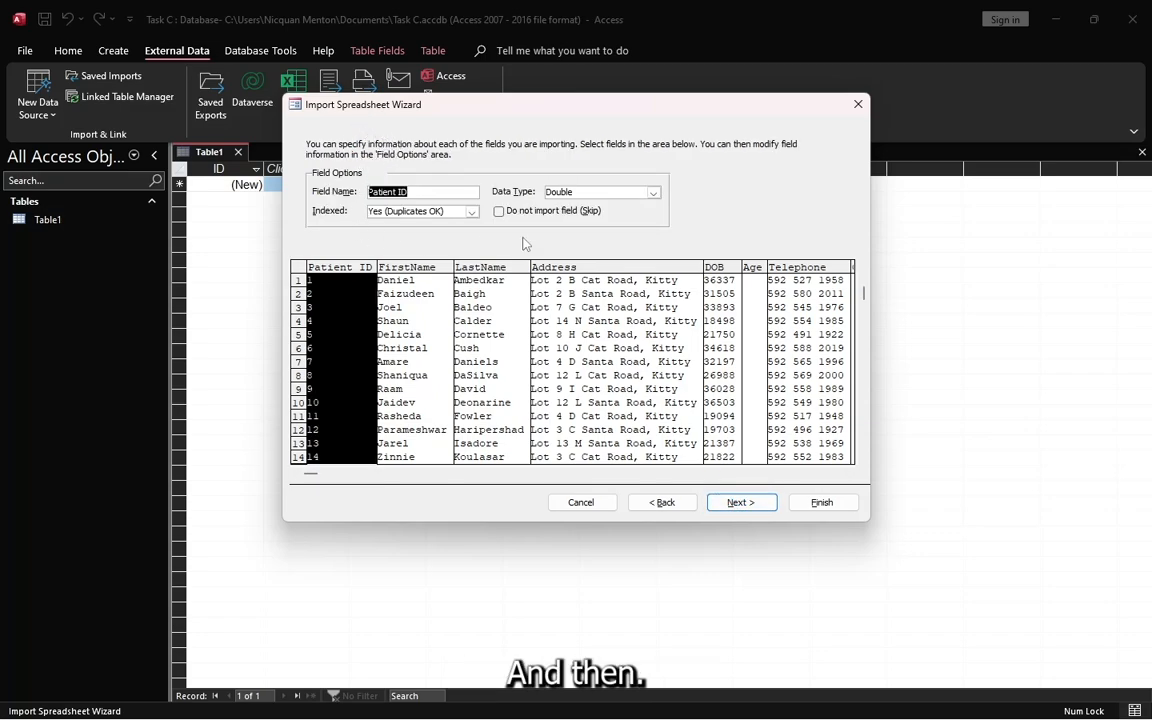
Step: Keep the default field options and choose Patient ID as the table's own primary key
{"action": "left_click", "coordinate": [713, 502]}
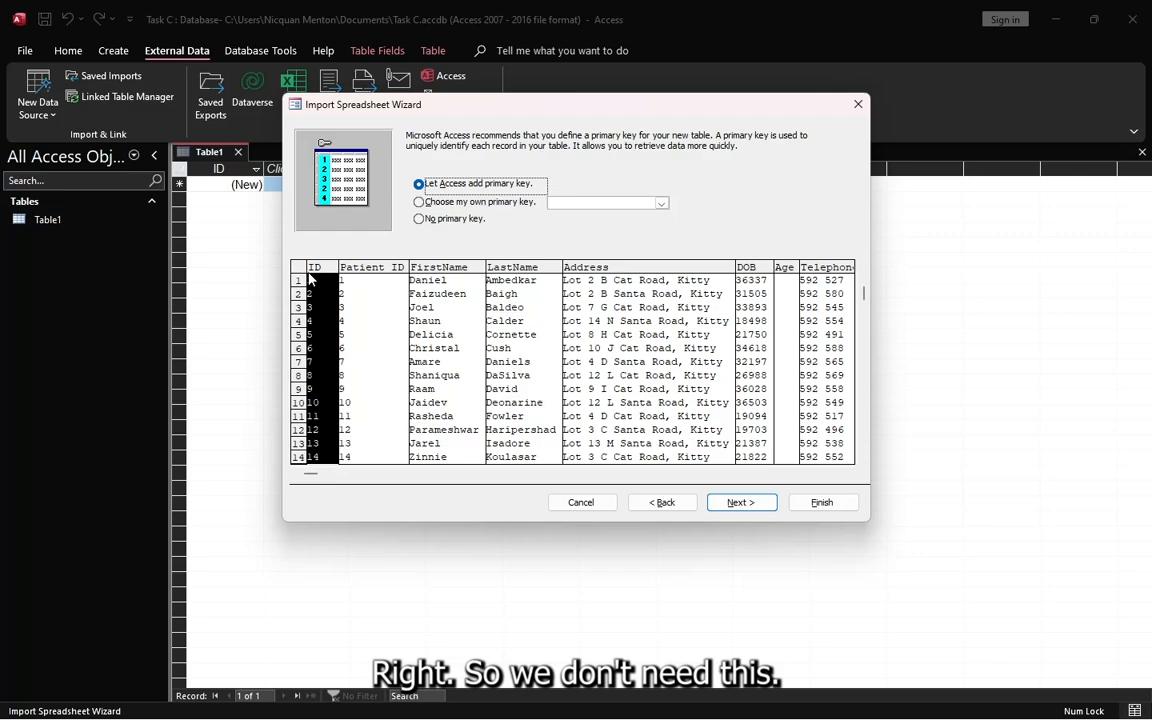
{"action": "left_click", "coordinate": [420, 202]}
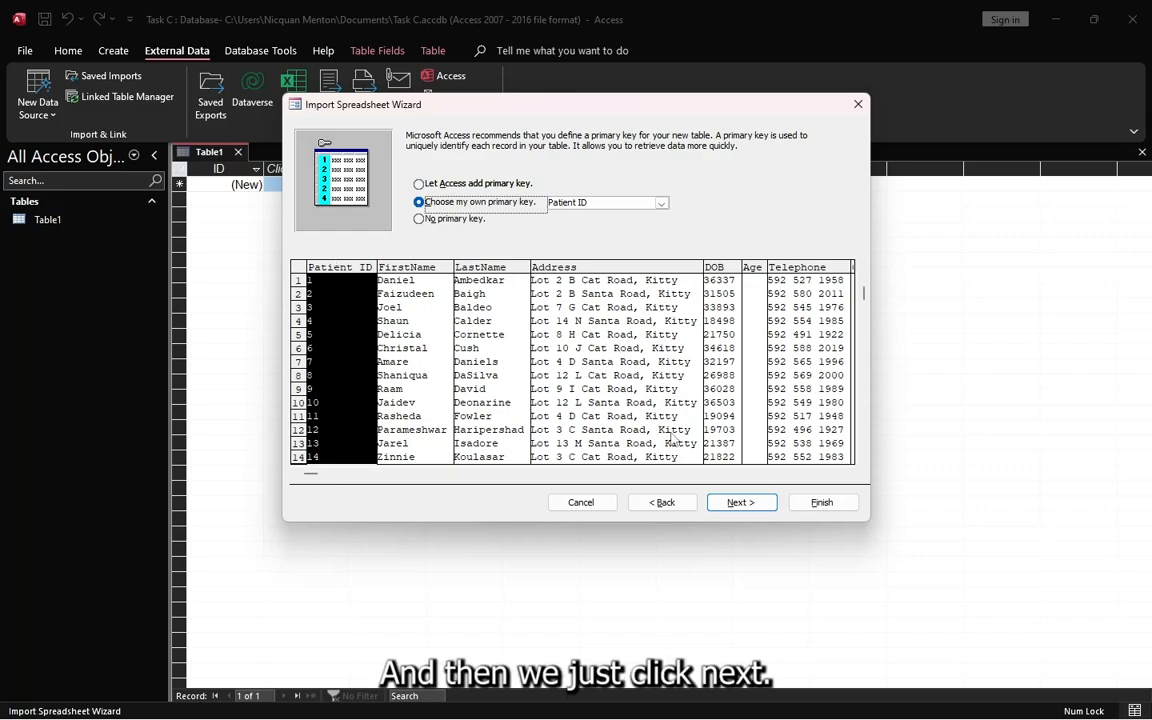
{"action": "left_click", "coordinate": [735, 503]}
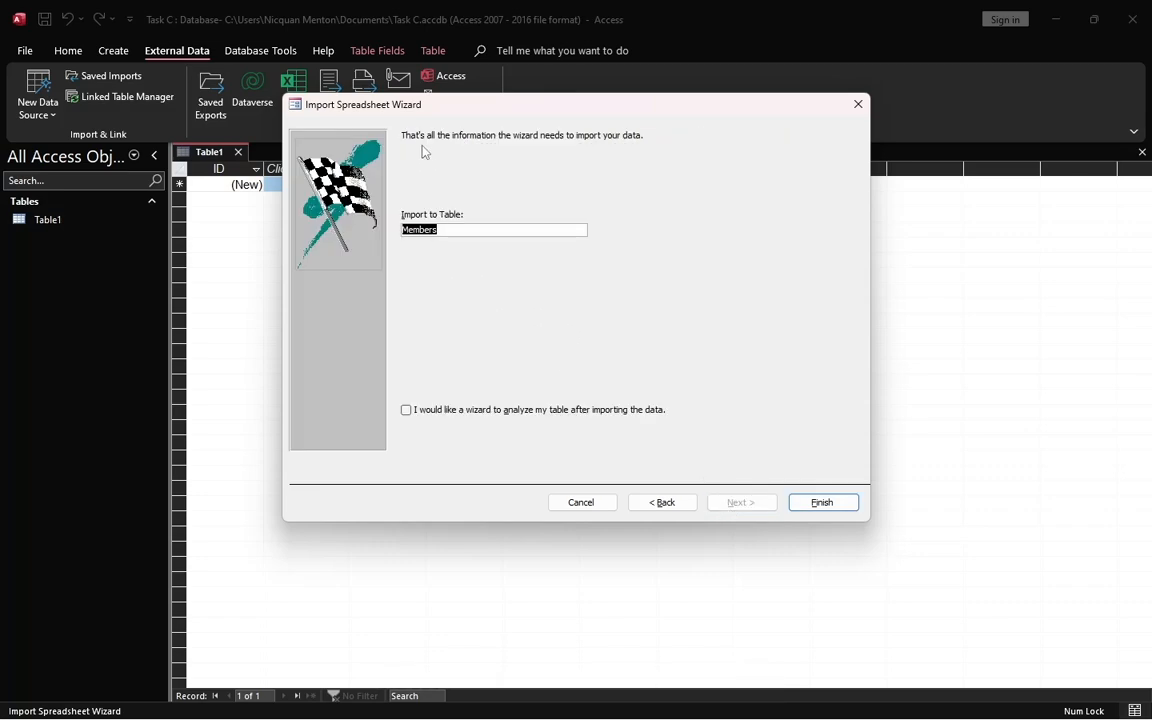
Step: Import the worksheet into a table named Members without saving the import steps
{"action": "left_click", "coordinate": [448, 230]}
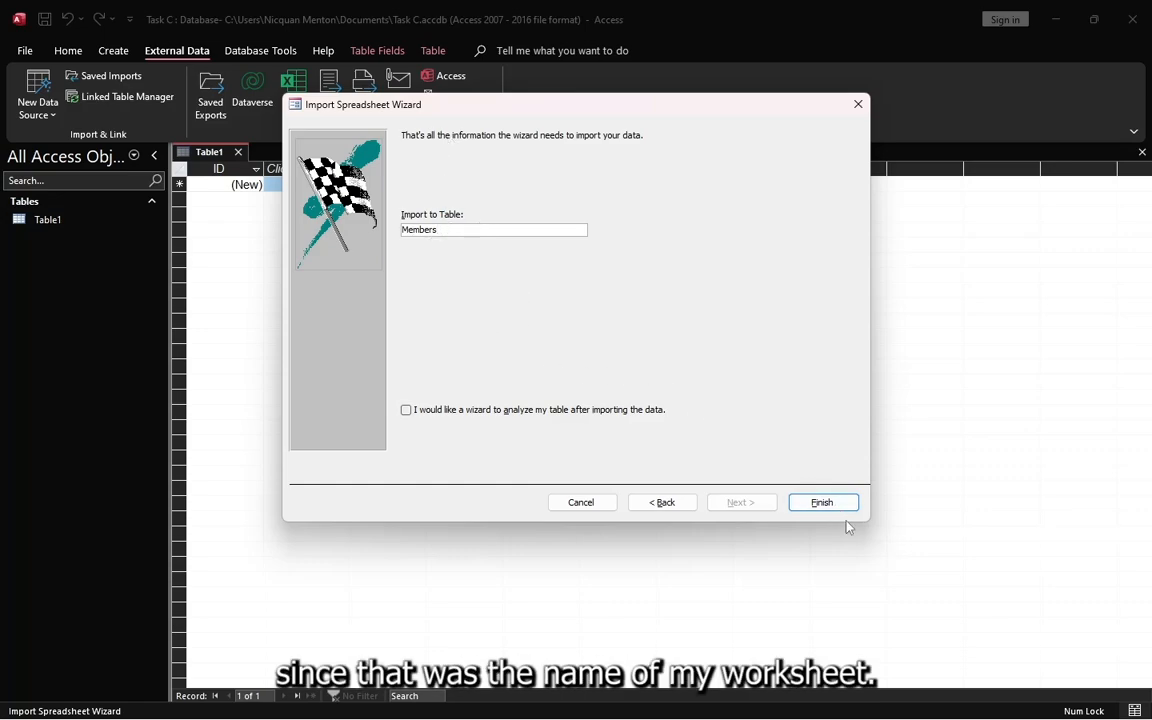
{"action": "left_click", "coordinate": [822, 502]}
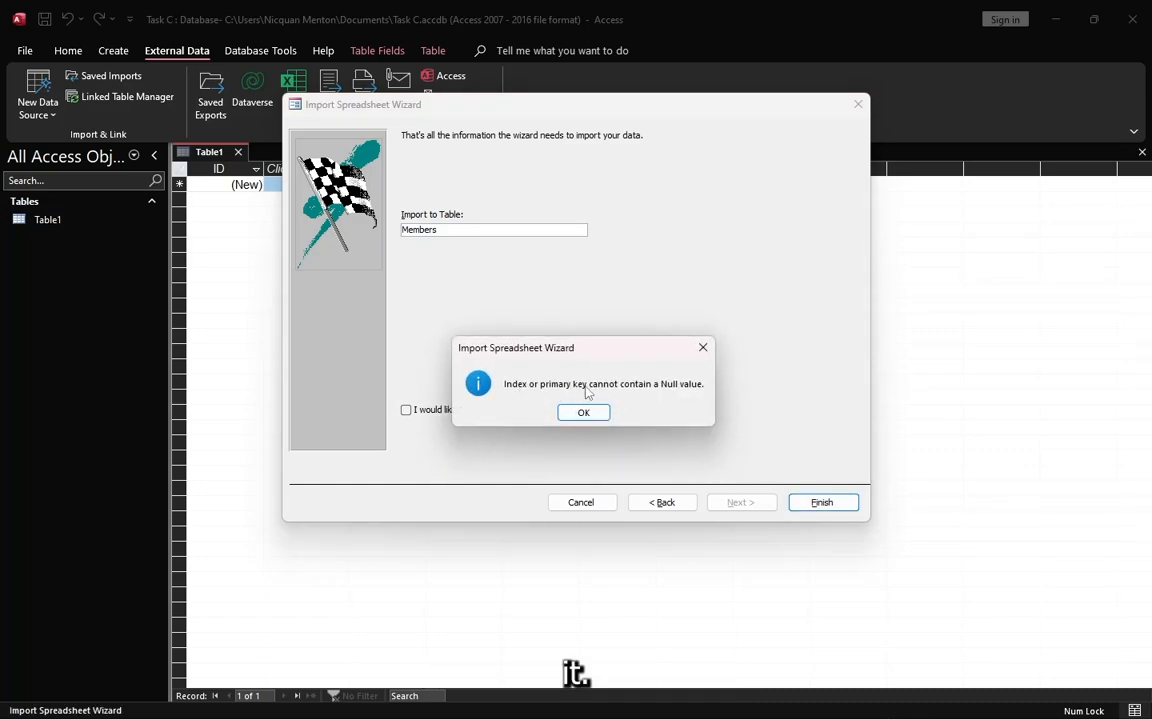
{"action": "left_click", "coordinate": [583, 412]}
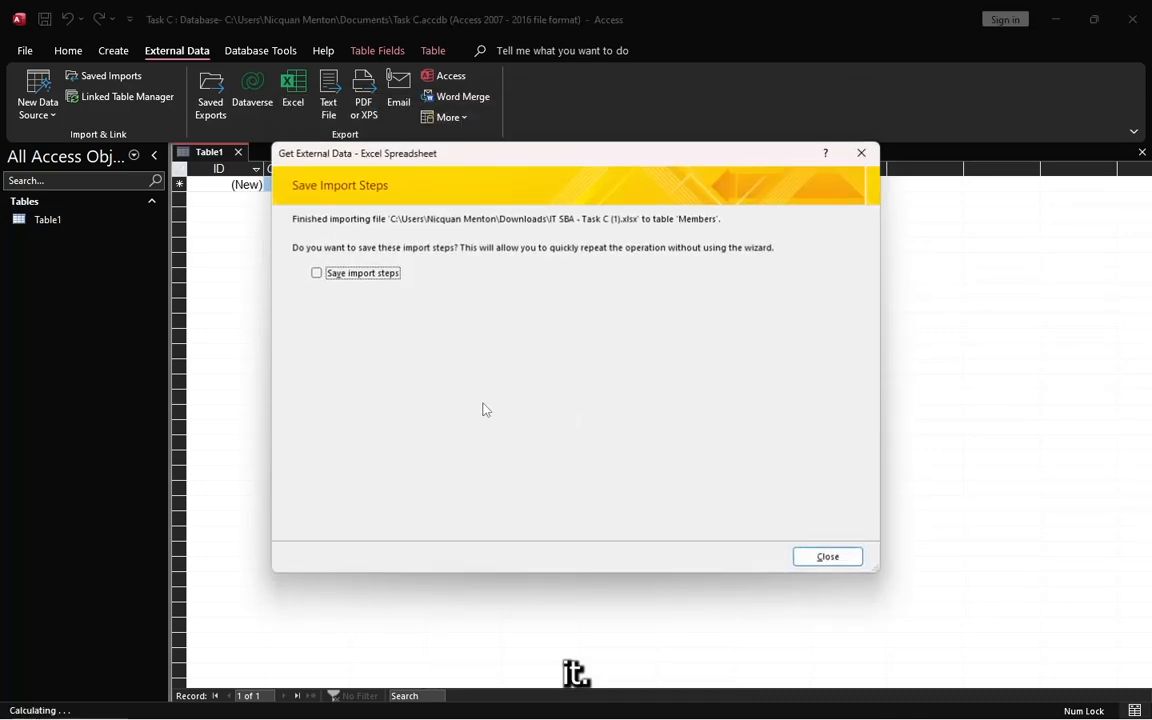
{"action": "left_click", "coordinate": [824, 553]}
Step: Open the Members table and look over the imported records, including the Age, Category and Gender columns
{"action": "double_click", "coordinate": [66, 220]}
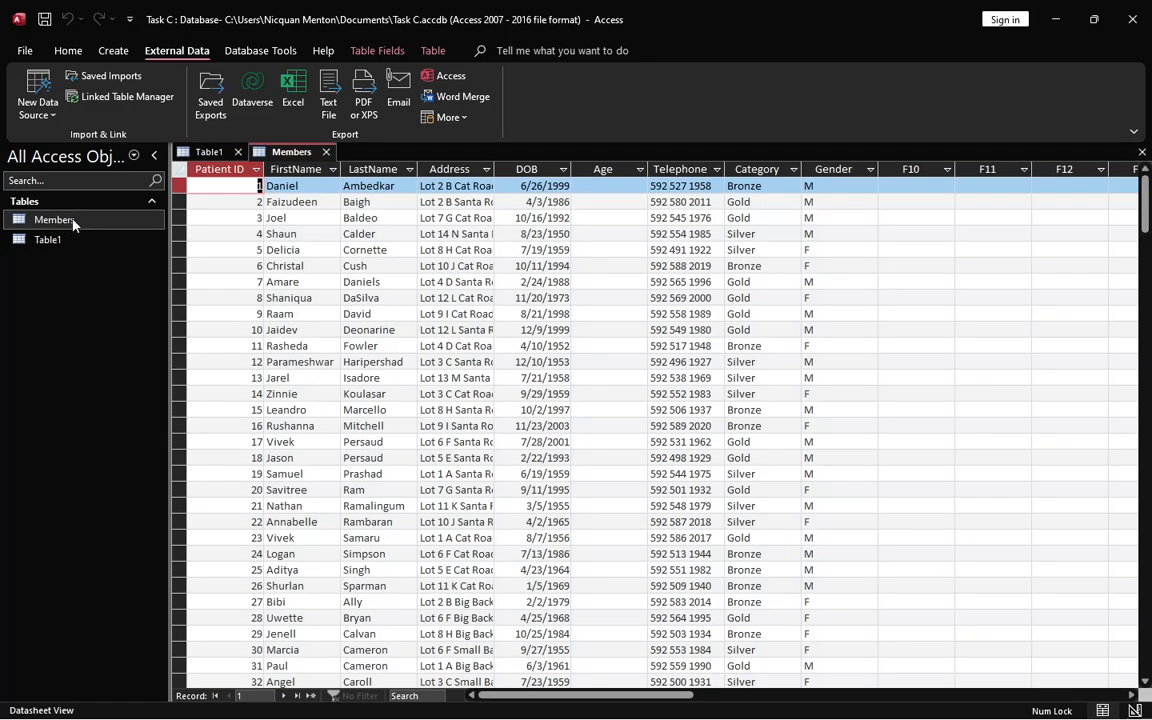
{"action": "left_click", "coordinate": [297, 233]}
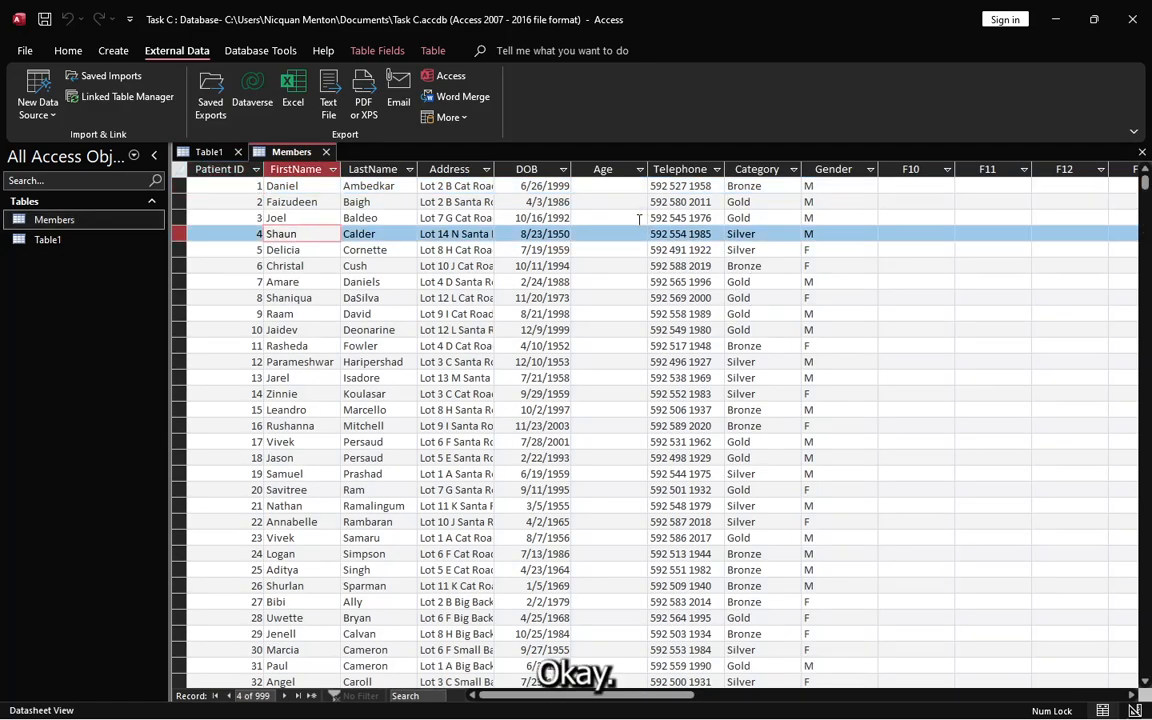
{"action": "left_click", "coordinate": [606, 202]}
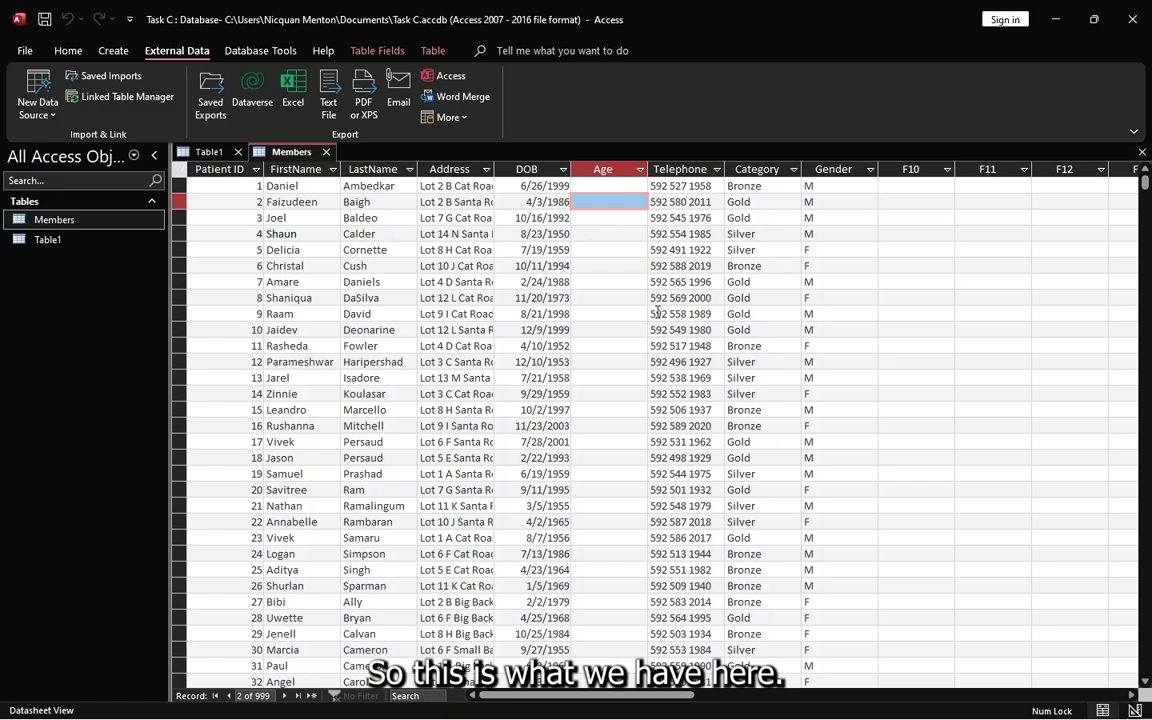
{"action": "scroll", "coordinate": [594, 337], "scroll_direction": "down", "scroll_amount": 6}
{"action": "scroll", "coordinate": [596, 339], "scroll_direction": "up", "scroll_amount": 6}
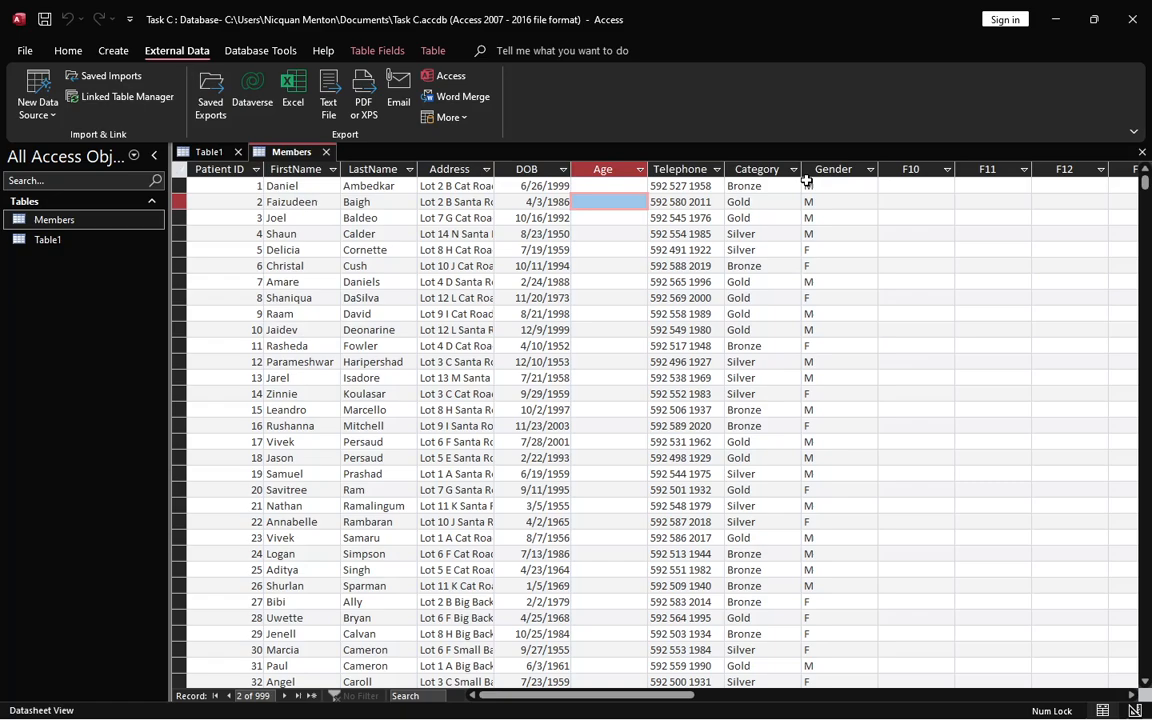
{"action": "scroll", "coordinate": [530, 354], "scroll_direction": "down", "scroll_amount": 2}
{"action": "scroll", "coordinate": [530, 354], "scroll_direction": "down", "scroll_amount": 2}
{"action": "scroll", "coordinate": [530, 354], "scroll_direction": "up", "scroll_amount": 4}
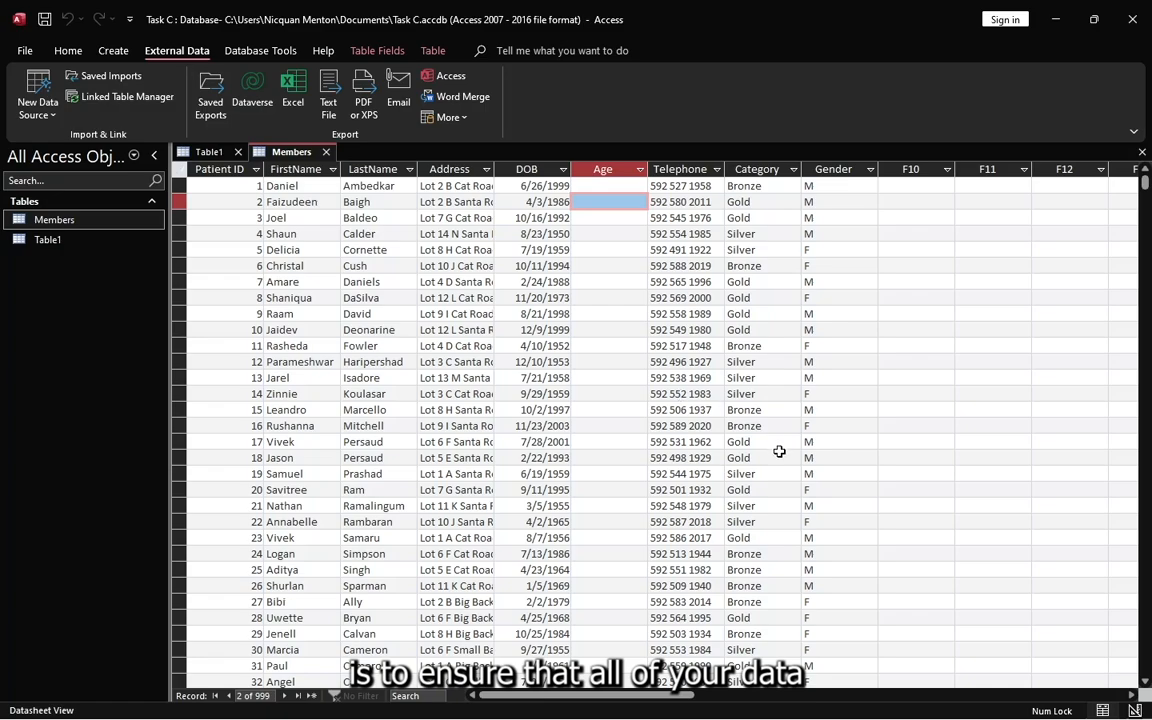
Step: Switch the Members table to Design view and review its field names and data types
{"action": "left_click", "coordinate": [1135, 710]}
{"action": "scroll", "coordinate": [365, 326], "scroll_direction": "down", "scroll_amount": 1}
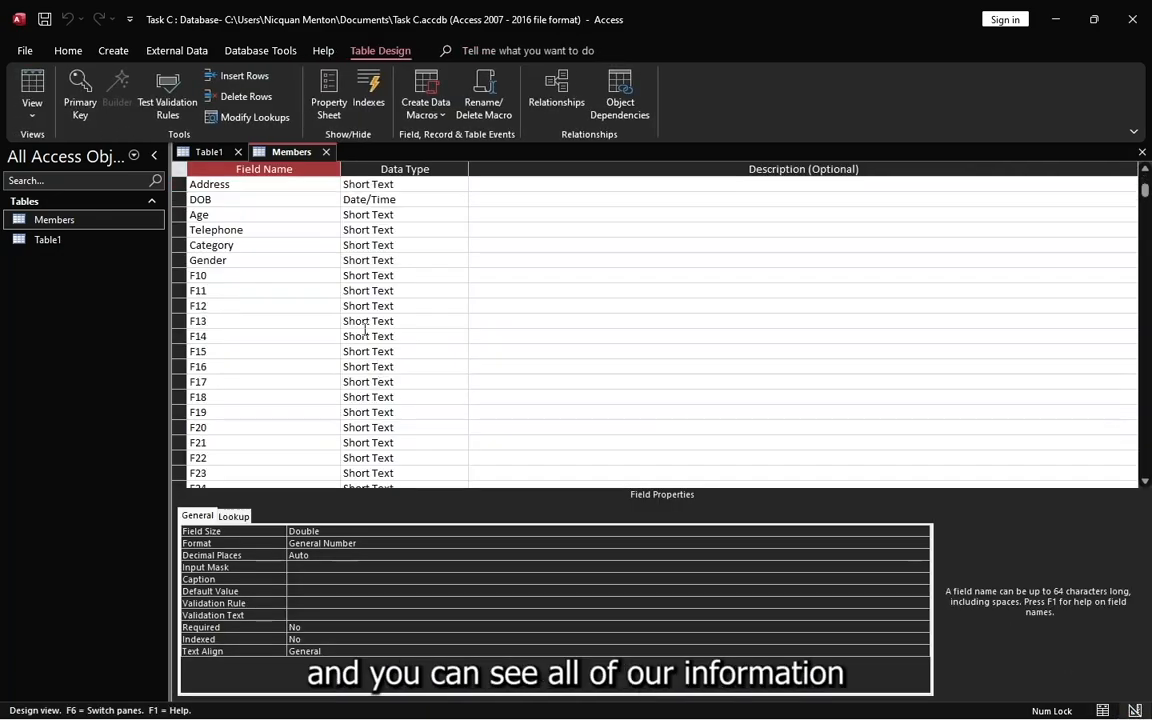
{"action": "scroll", "coordinate": [363, 329], "scroll_direction": "down", "scroll_amount": 4}
{"action": "scroll", "coordinate": [309, 249], "scroll_direction": "up", "scroll_amount": 5}
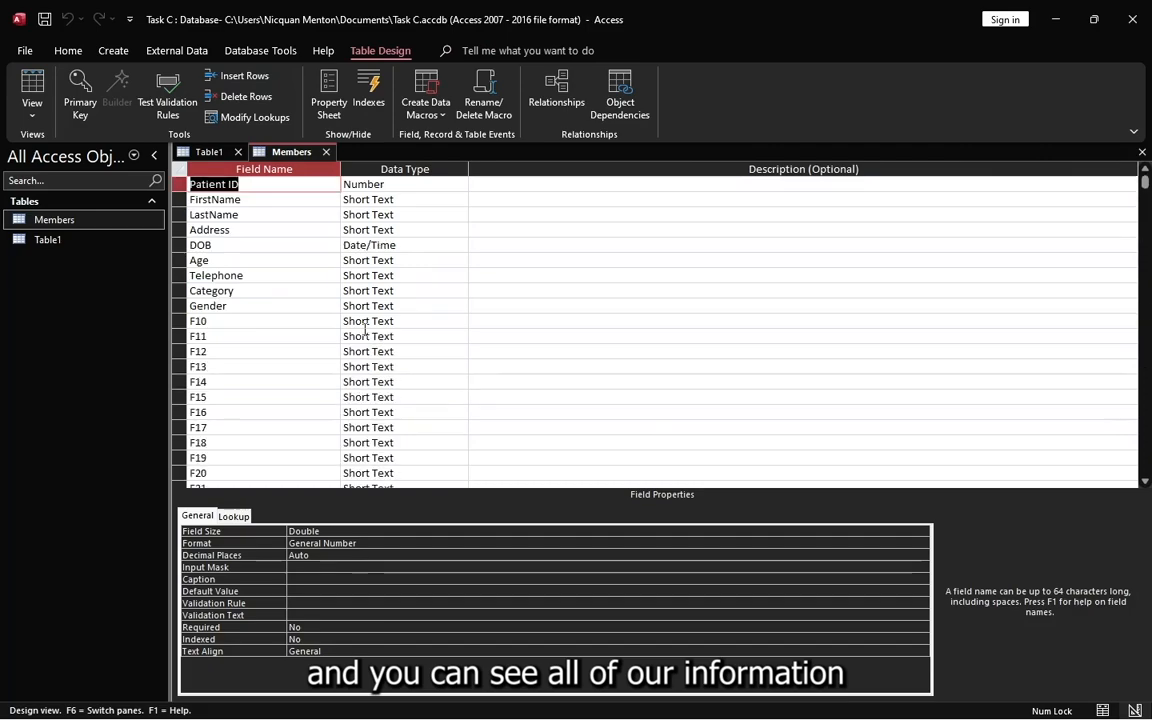
{"action": "left_click", "coordinate": [263, 200]}
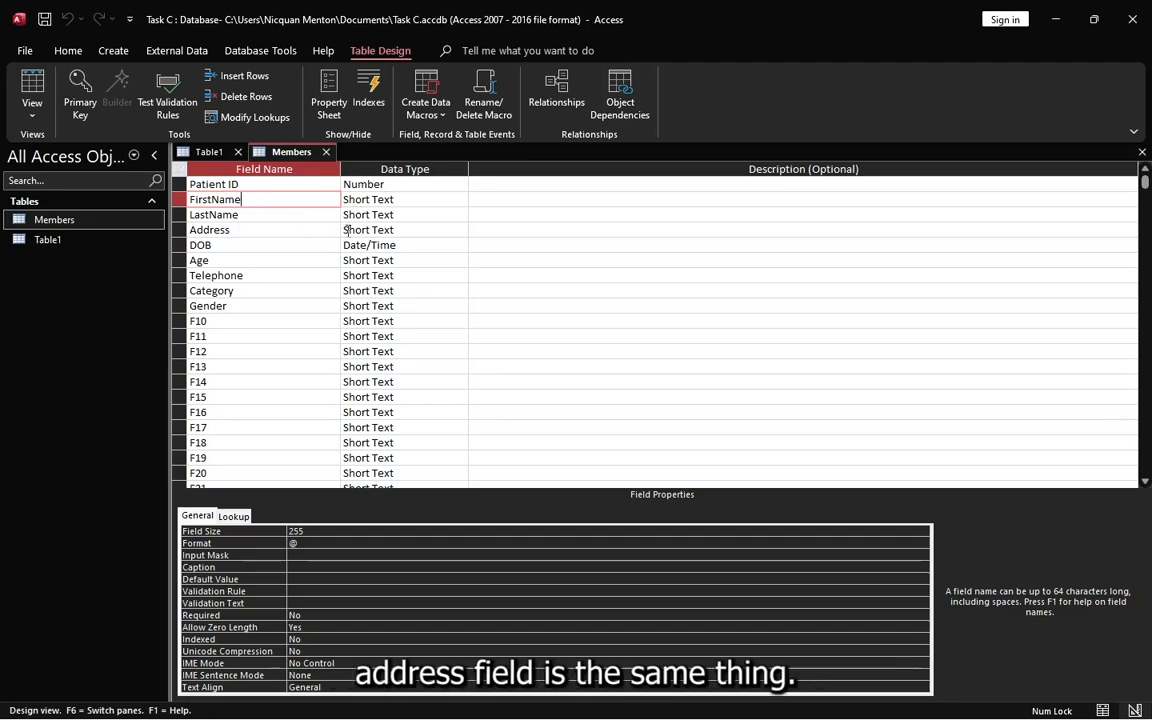
Step: Rename the DOB field to Date of Birth and move to its data type
{"action": "left_click", "coordinate": [222, 245]}
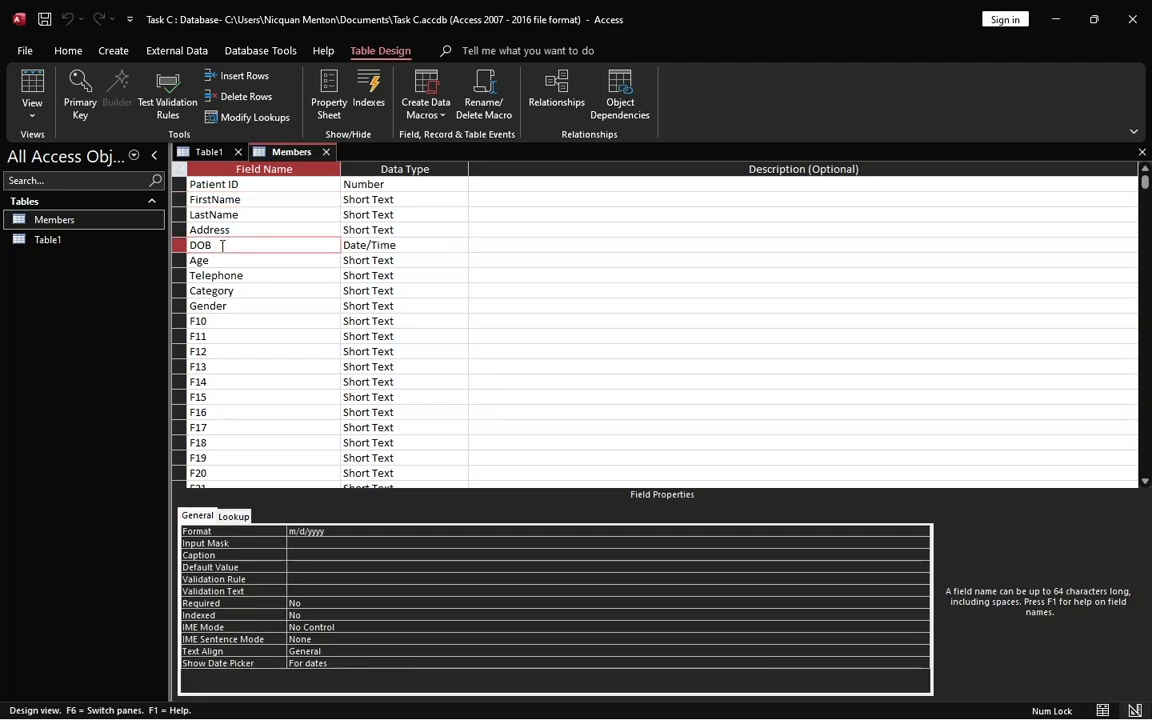
{"action": "key", "text": "BackSpace"}
{"action": "key", "text": "BackSpace"}
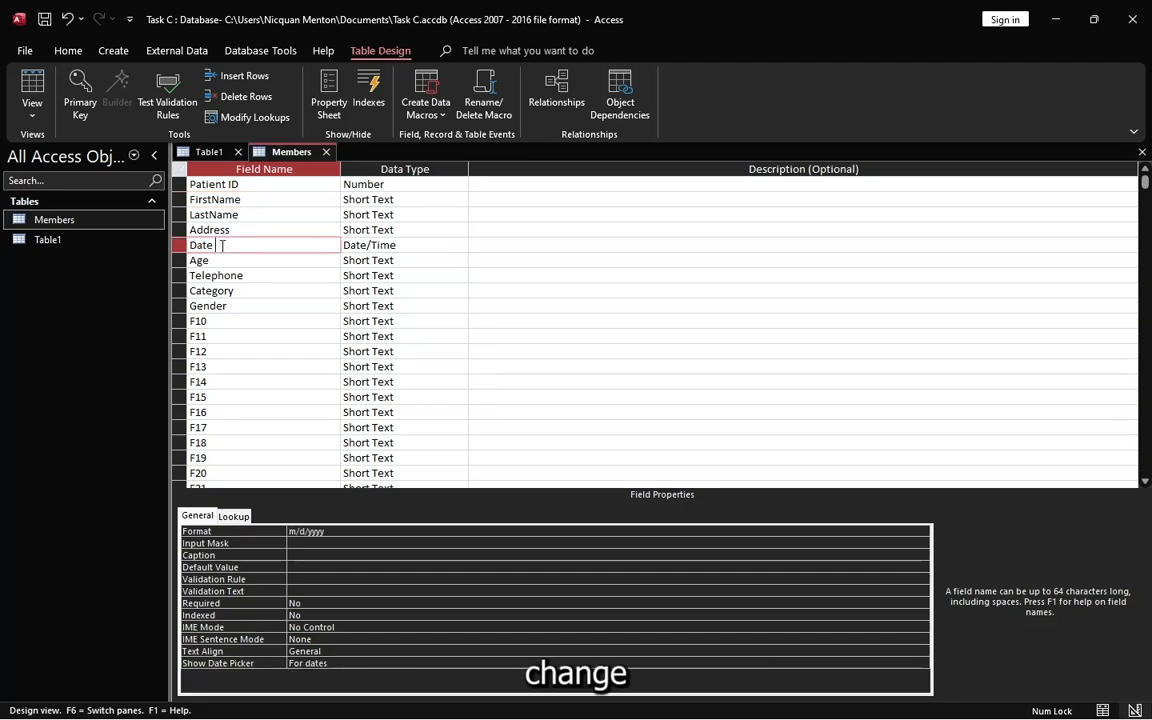
{"action": "type", "text": "ate of"}
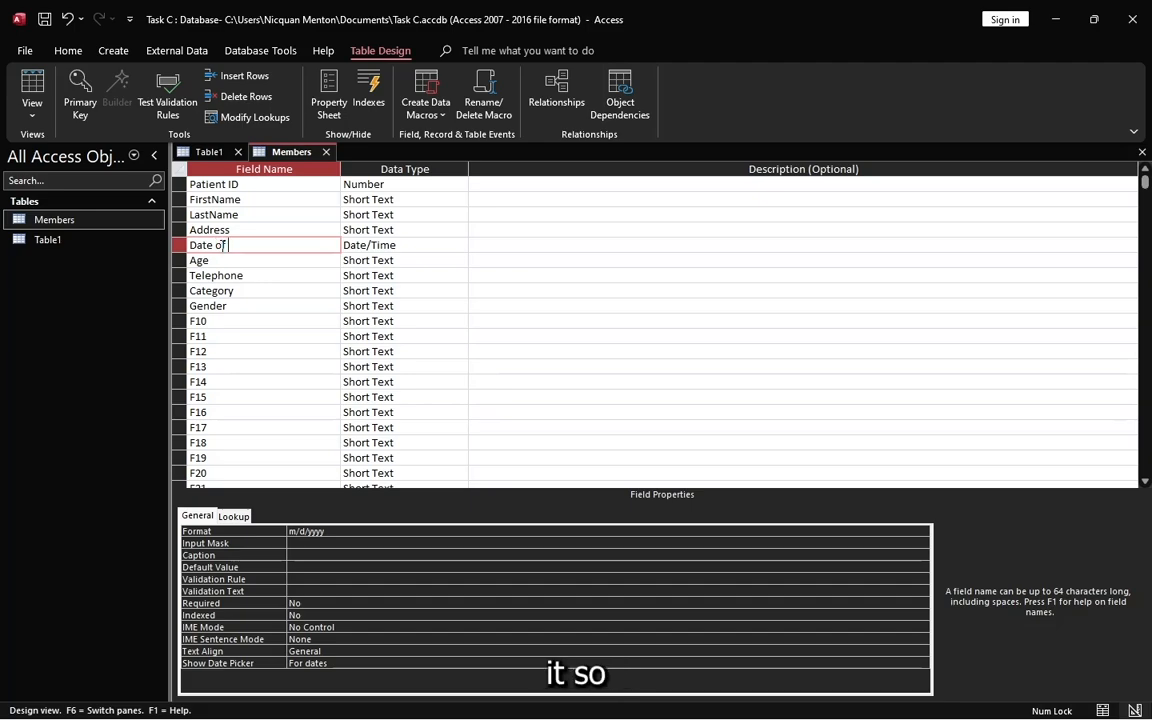
{"action": "type", "text": " Birth"}
{"action": "left_click", "coordinate": [395, 247]}
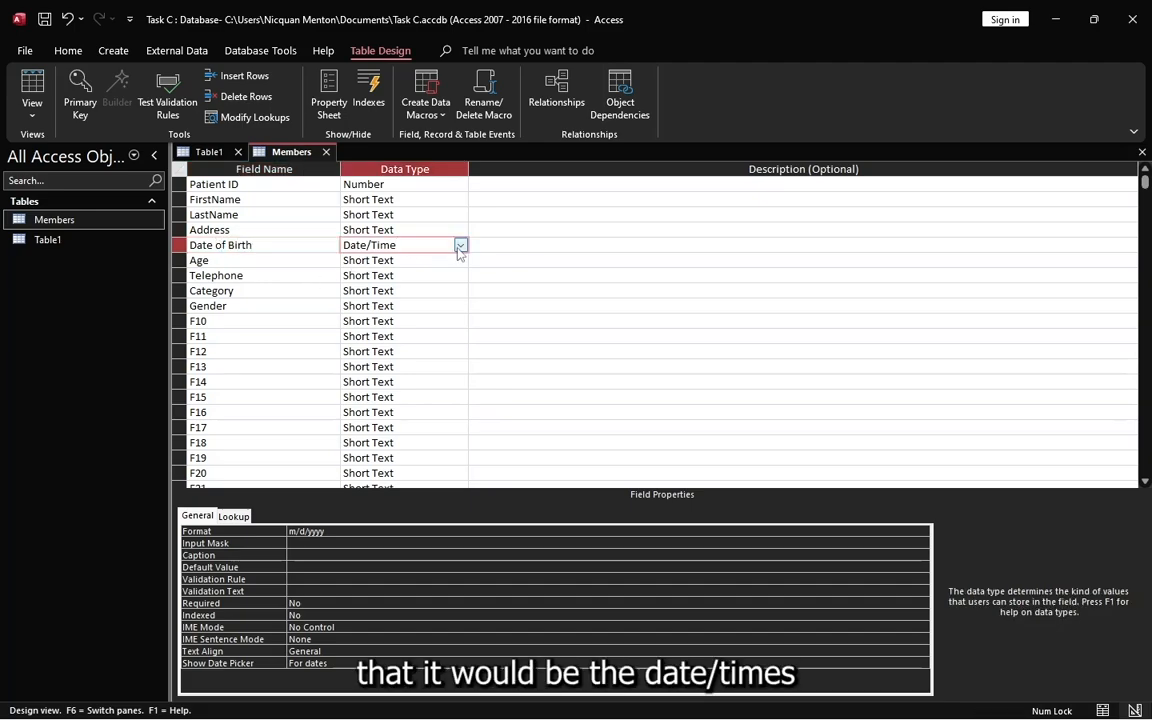
Step: Switch the Date of Birth field's data type to Number and set it back to Date/Time
{"action": "left_click", "coordinate": [459, 246]}
{"action": "left_click", "coordinate": [366, 290]}
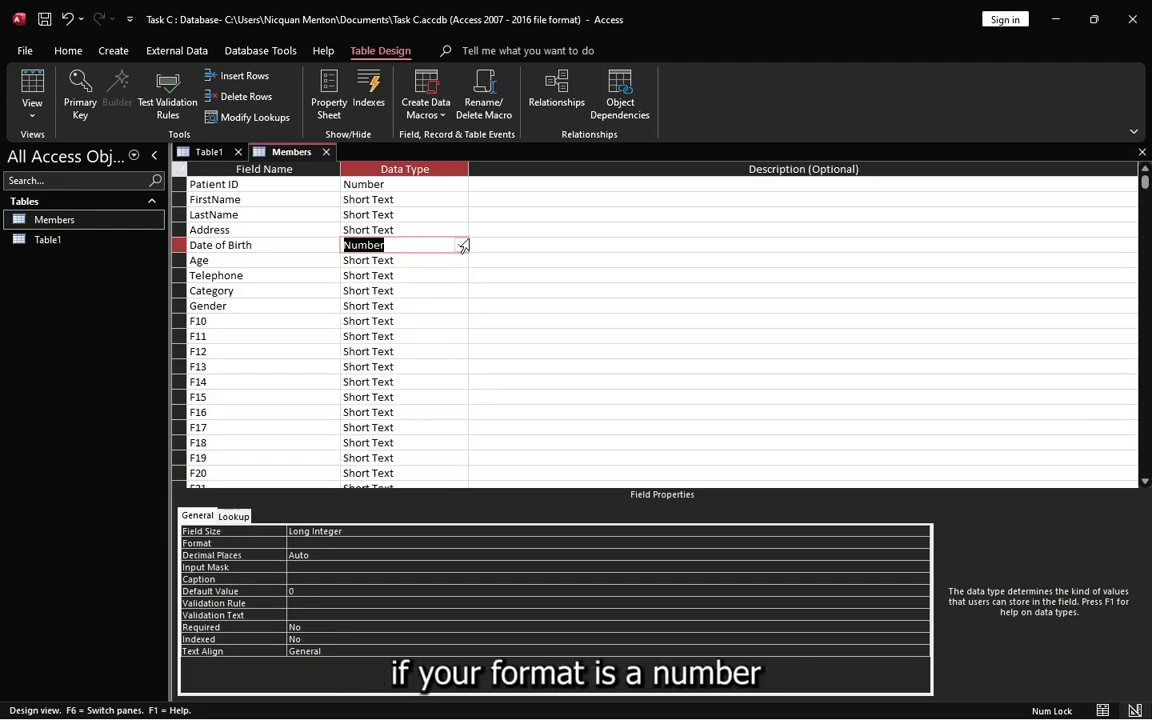
{"action": "left_click", "coordinate": [459, 245]}
{"action": "left_click", "coordinate": [404, 321]}
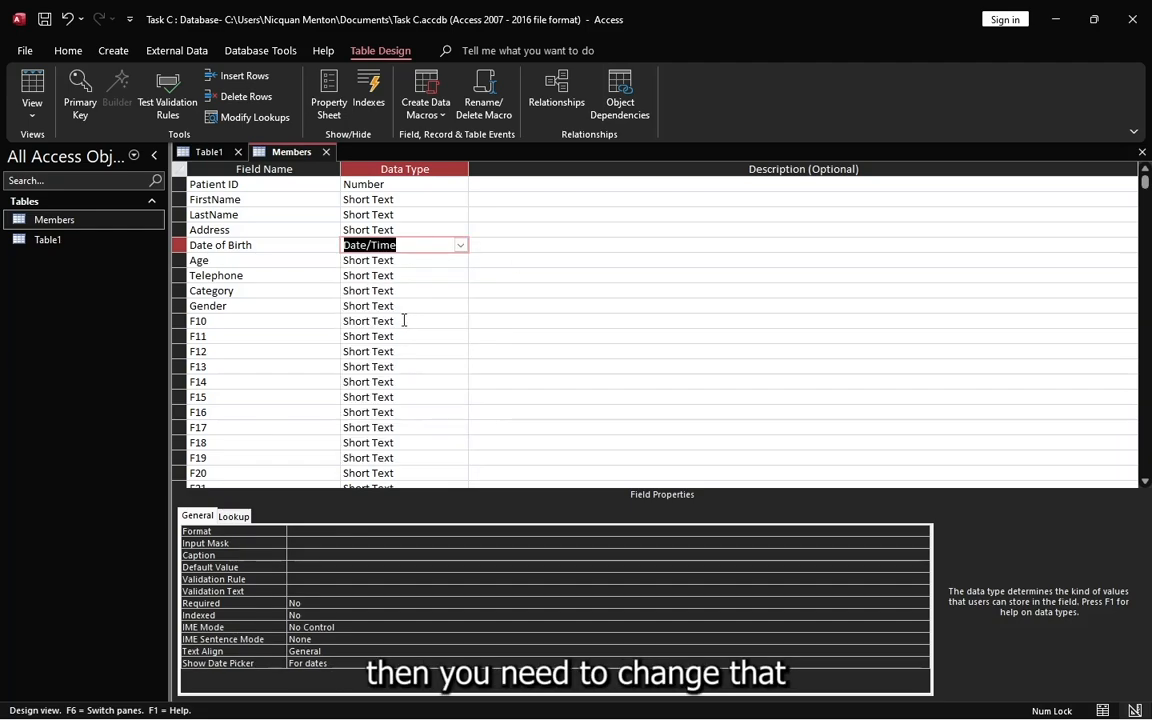
Step: Set the data type of the Age field in the Members table to Number
{"action": "left_click", "coordinate": [277, 261]}
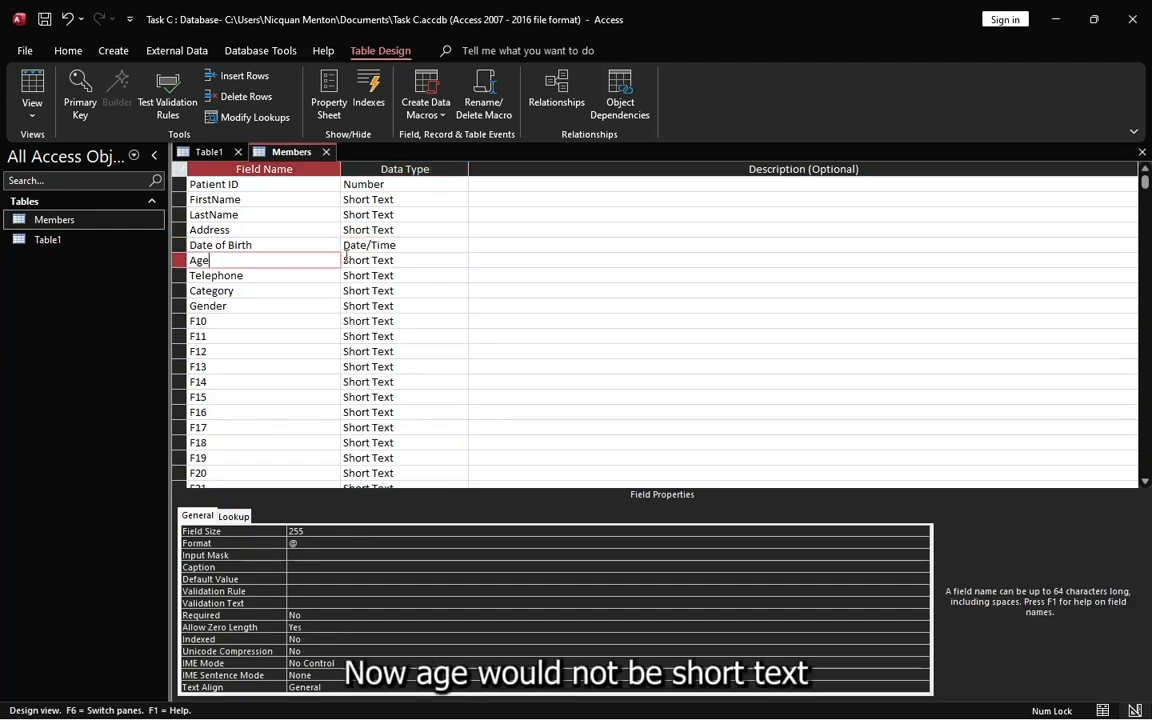
{"action": "left_click", "coordinate": [425, 261]}
{"action": "left_click", "coordinate": [461, 262]}
{"action": "left_click", "coordinate": [381, 301]}
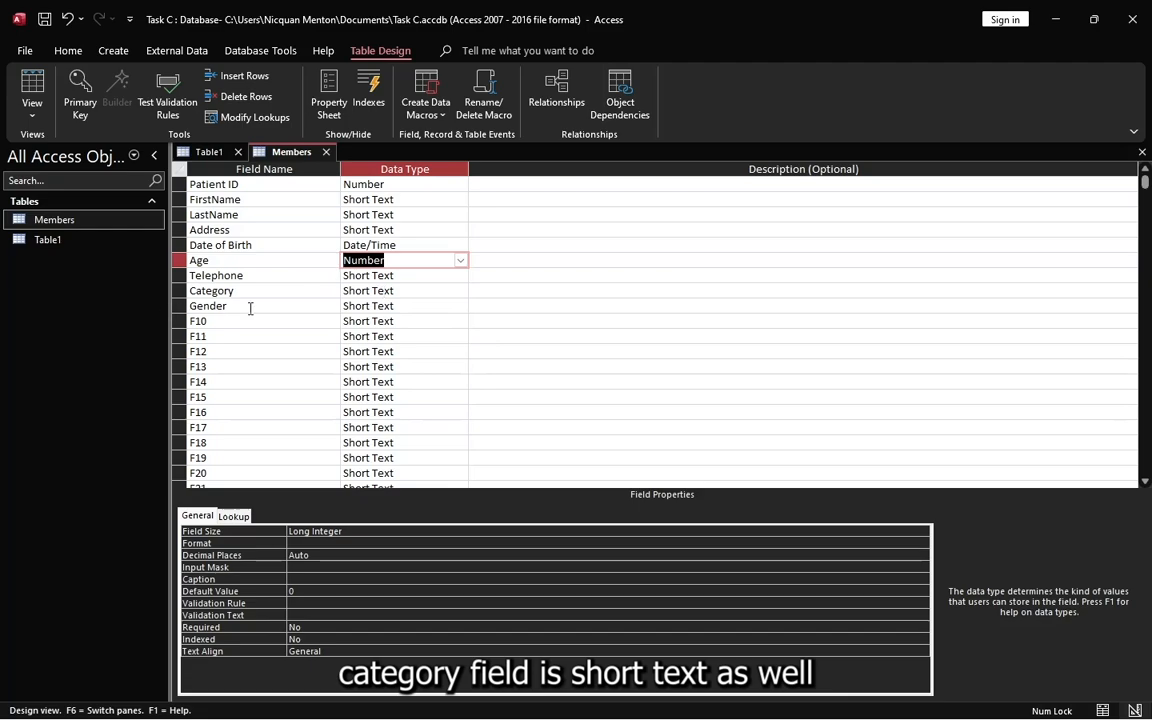
Step: Save the Members table's design changes, accepting possible data loss, and check the table in Design view before returning to Datasheet view
{"action": "scroll", "coordinate": [460, 285], "scroll_direction": "down", "scroll_amount": 3}
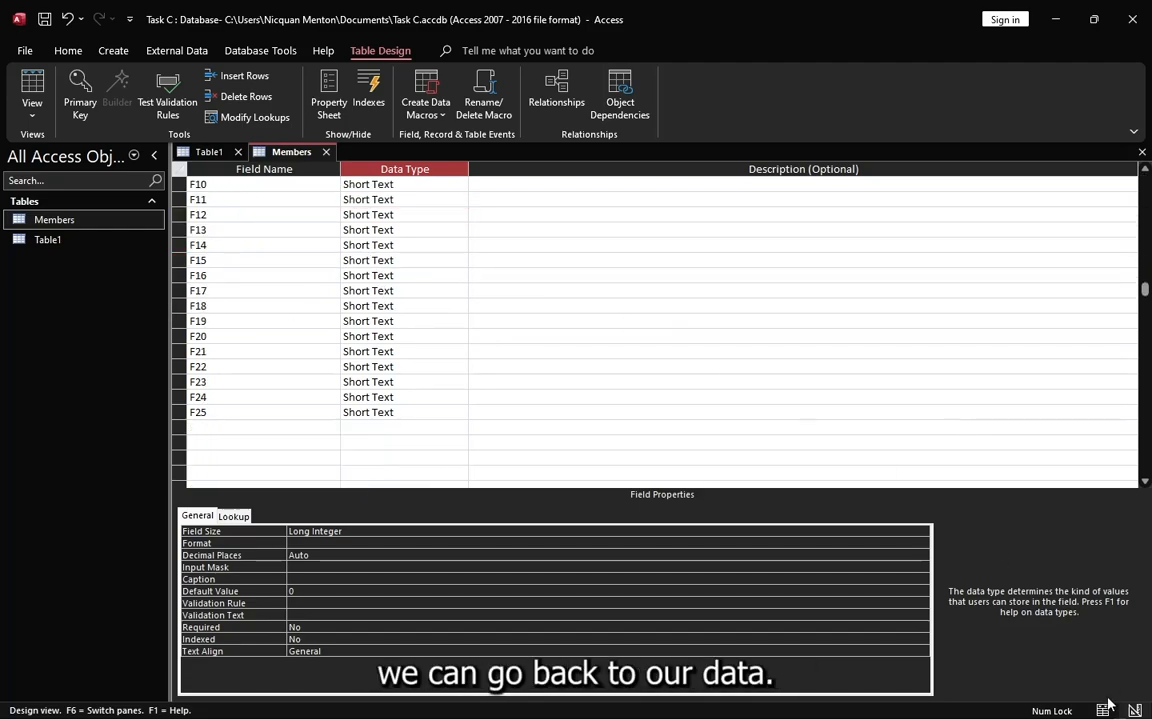
{"action": "left_click", "coordinate": [1104, 712]}
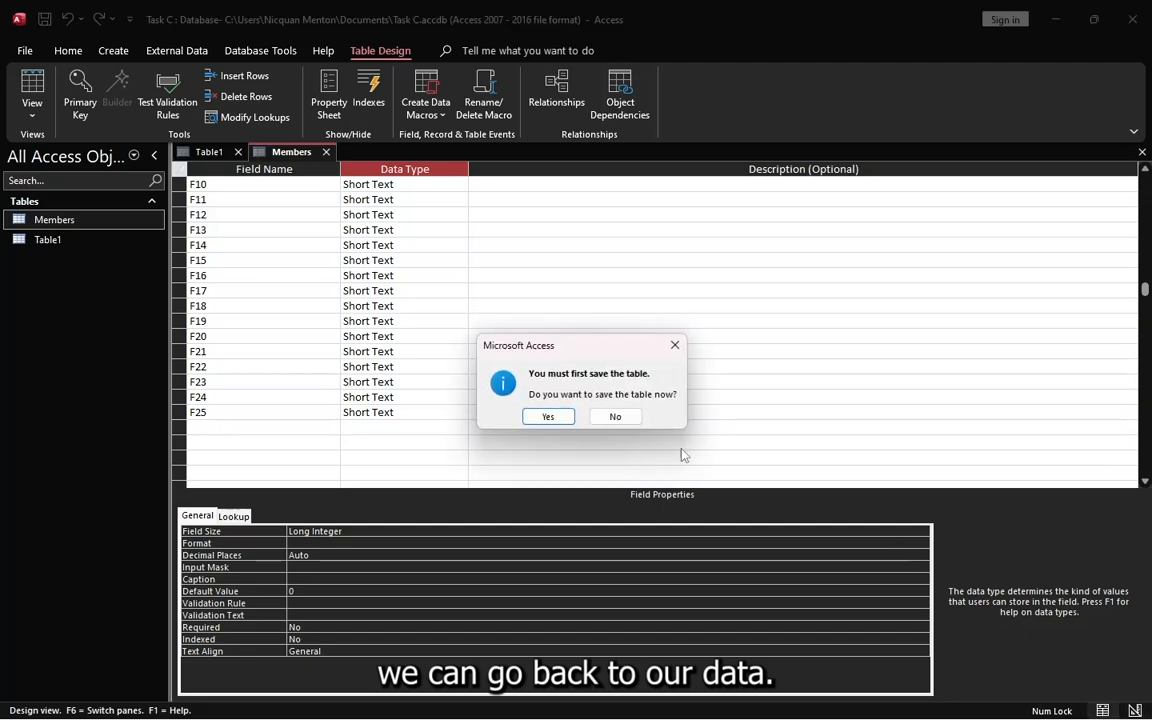
{"action": "left_click", "coordinate": [542, 418]}
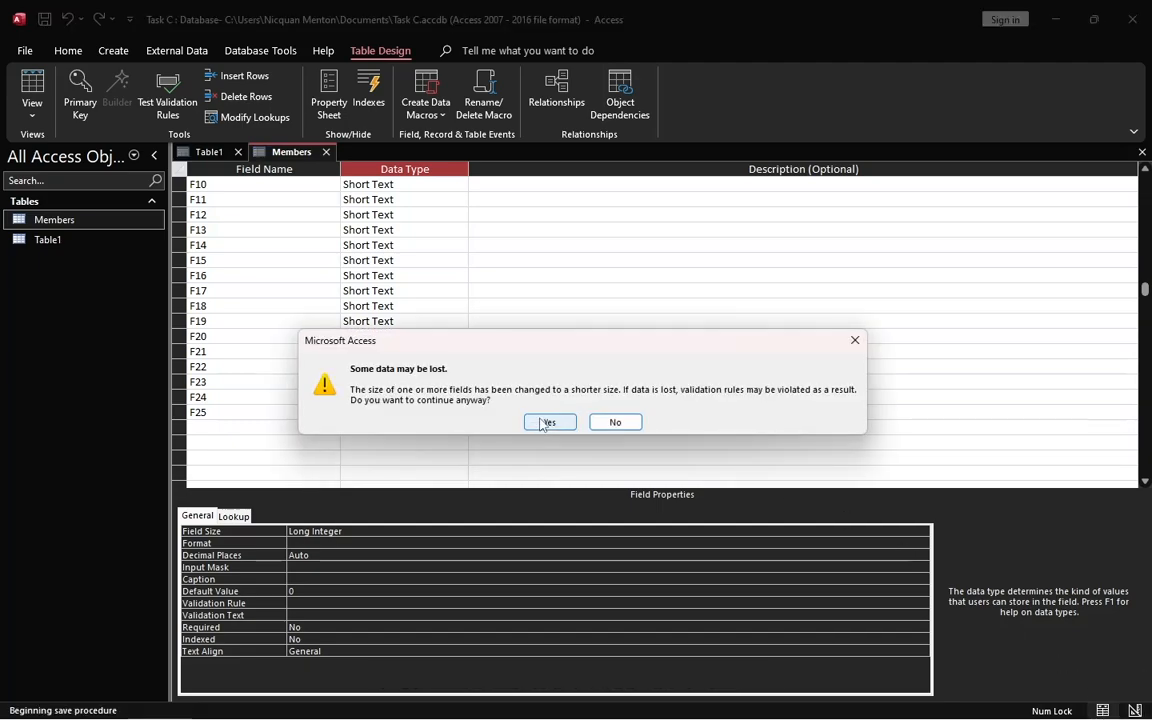
{"action": "left_click", "coordinate": [545, 422]}
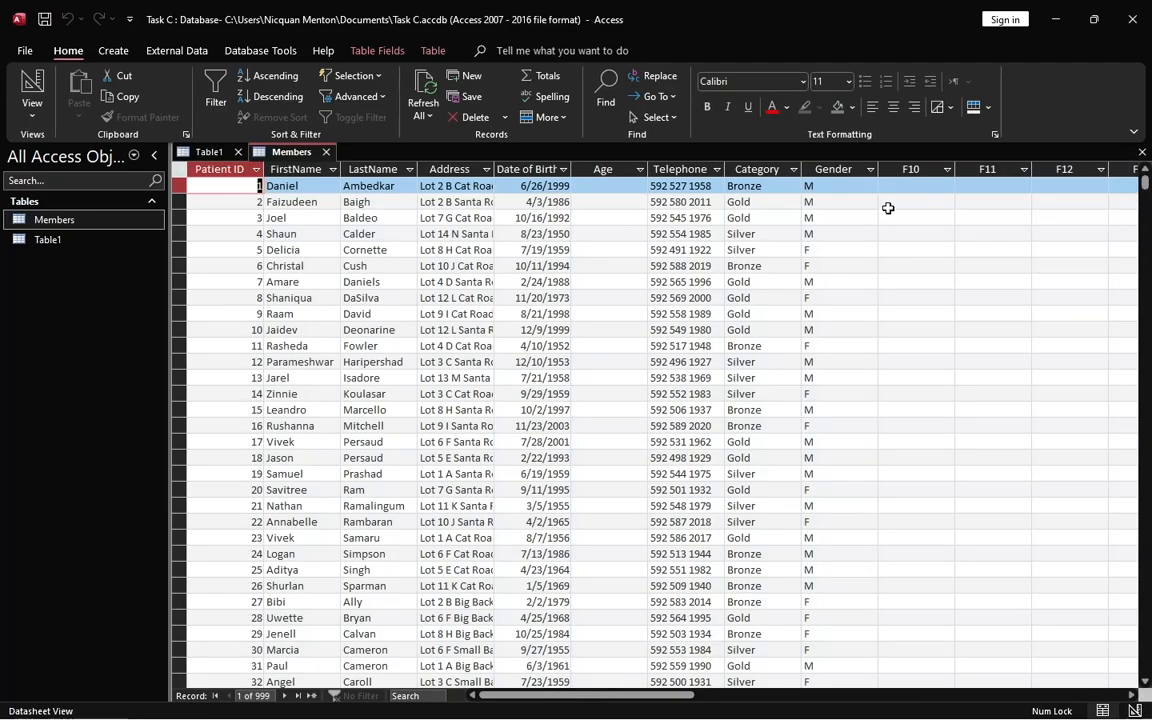
{"action": "left_click", "coordinate": [1135, 711]}
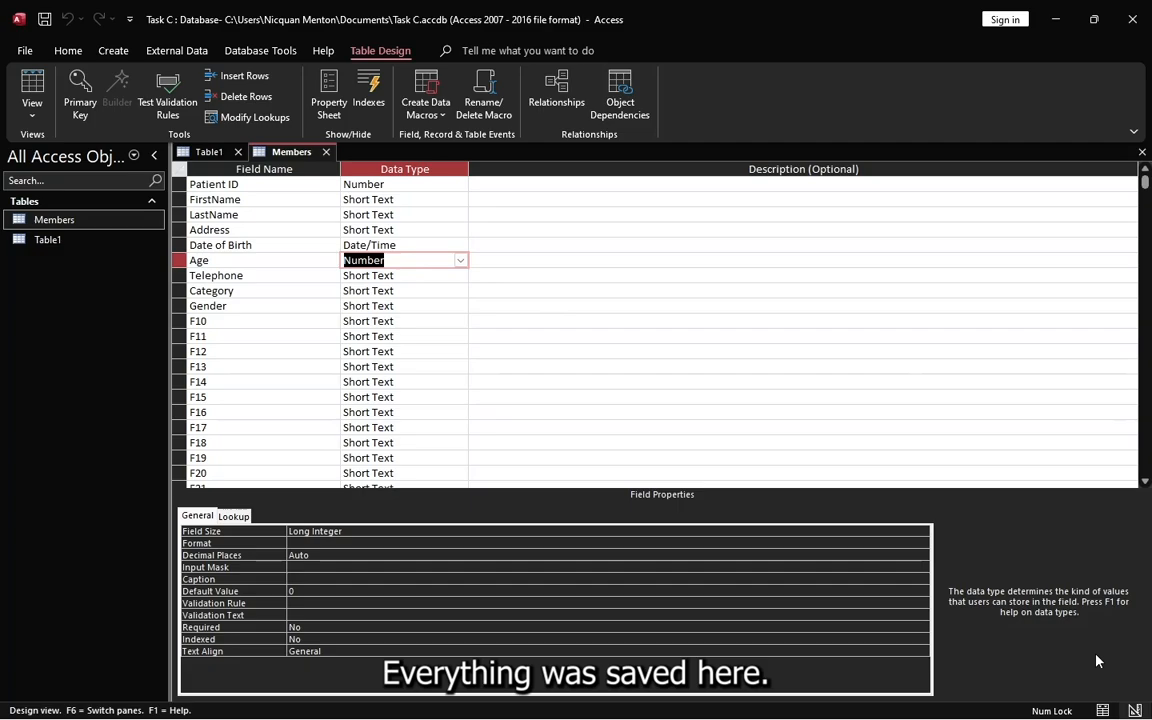
{"action": "left_click", "coordinate": [1102, 711]}
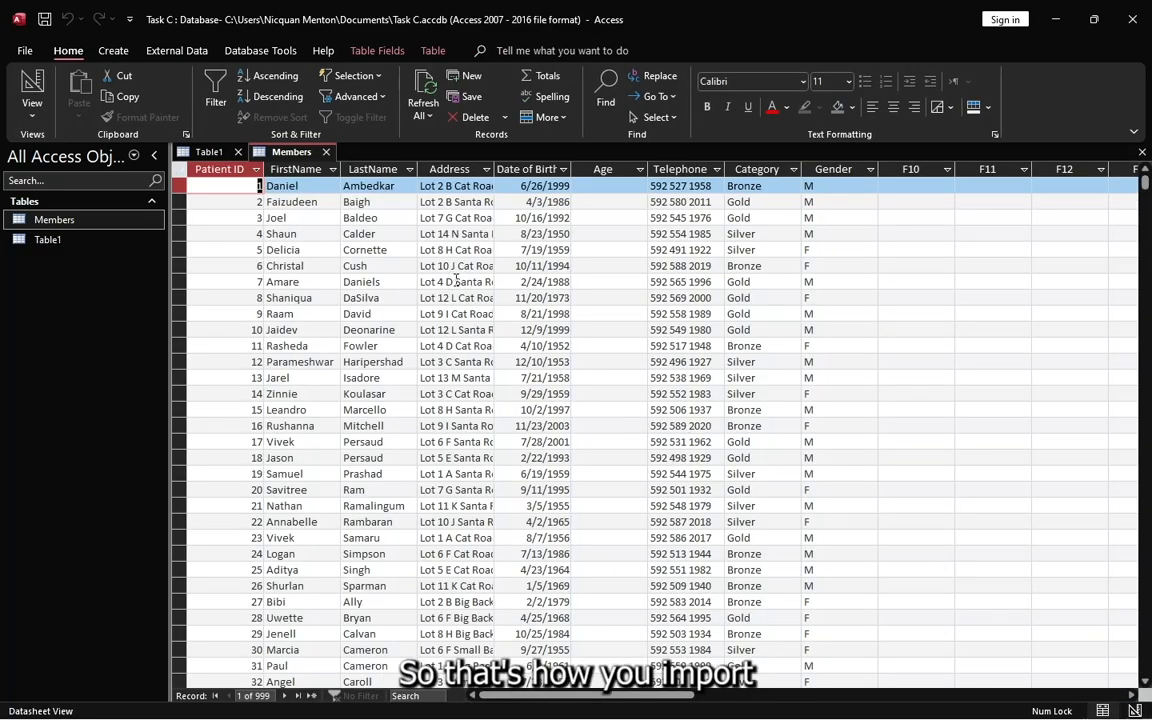